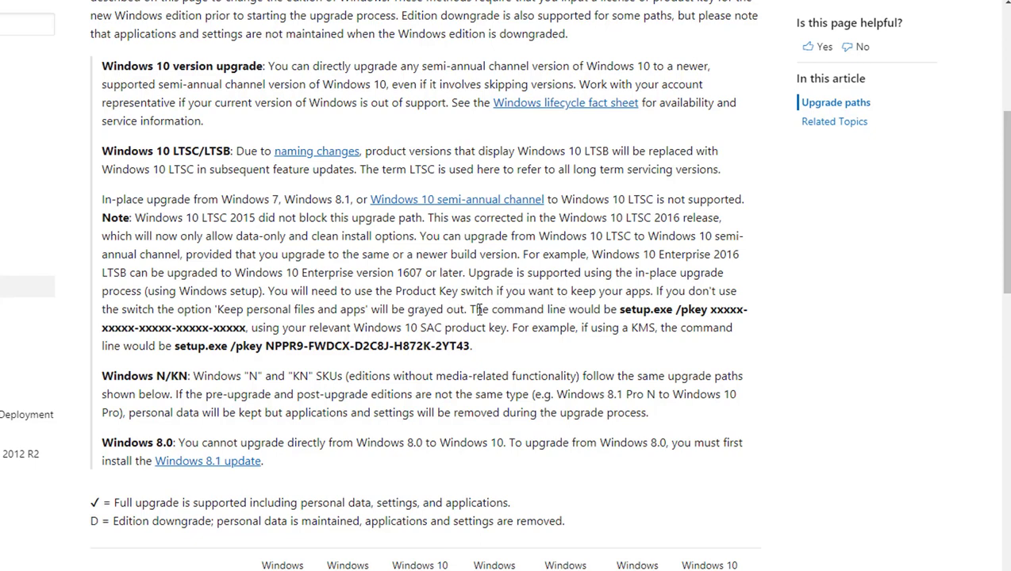
Examine the Windows 10 LTSC upgrade note, focusing on the setup.exe /pkey command line and its KMS example
left_click_drag(474, 309, 682, 309)
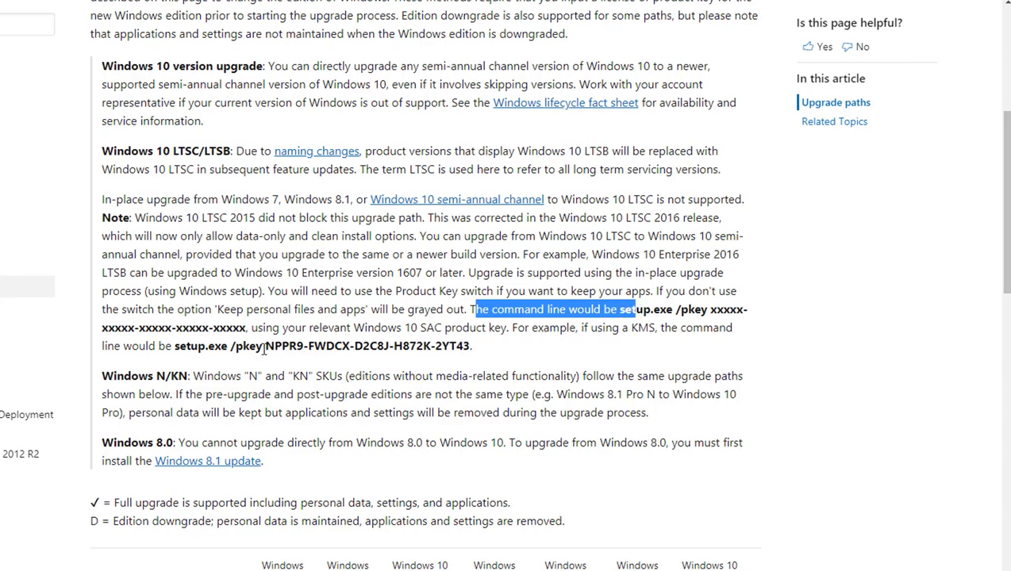
left_click_drag(262, 347, 473, 350)
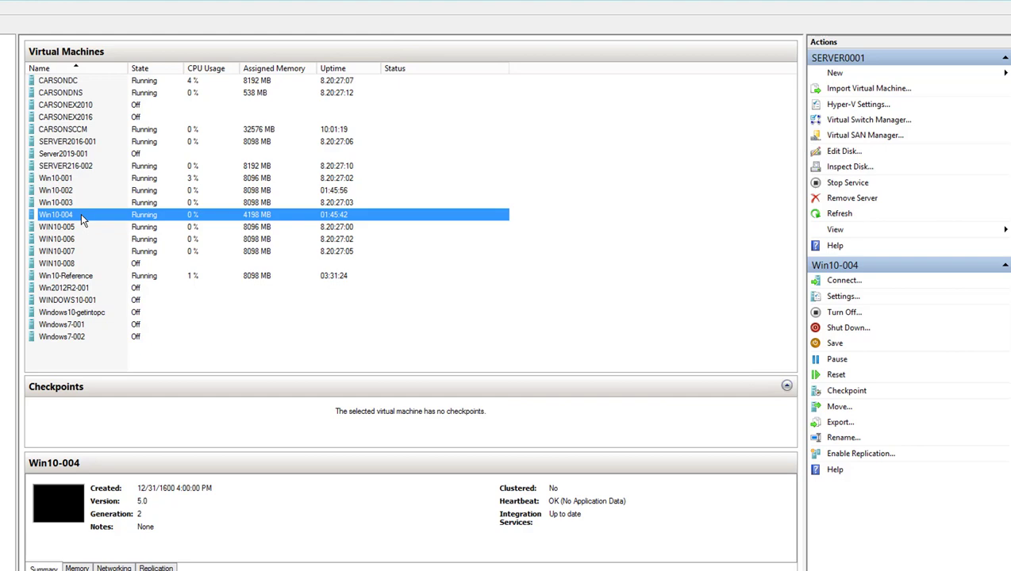
Connect to the Win10-004 virtual machine, sign in with the account password, and close the About Windows dialog
double_click(81, 214)
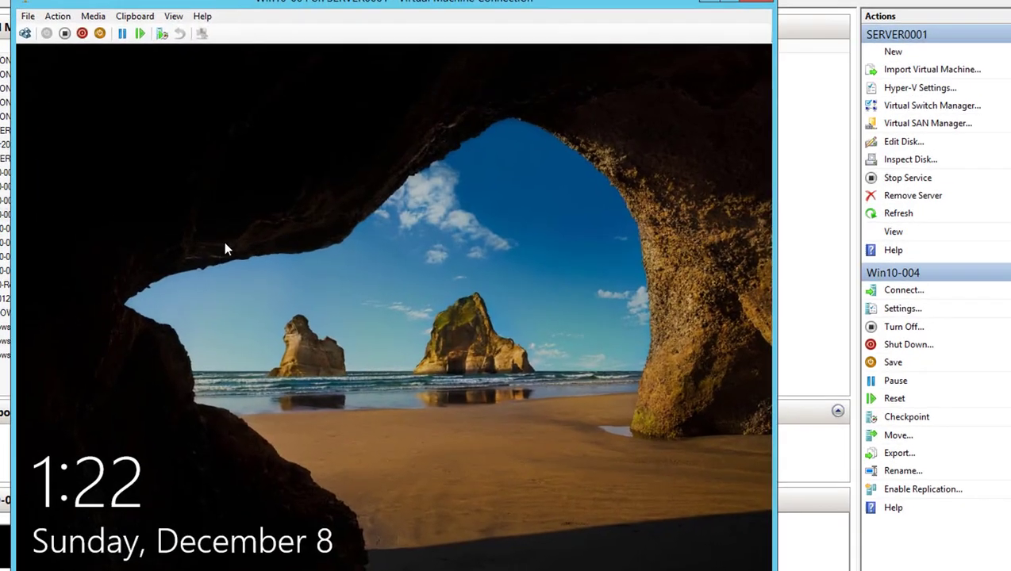
left_click(247, 245)
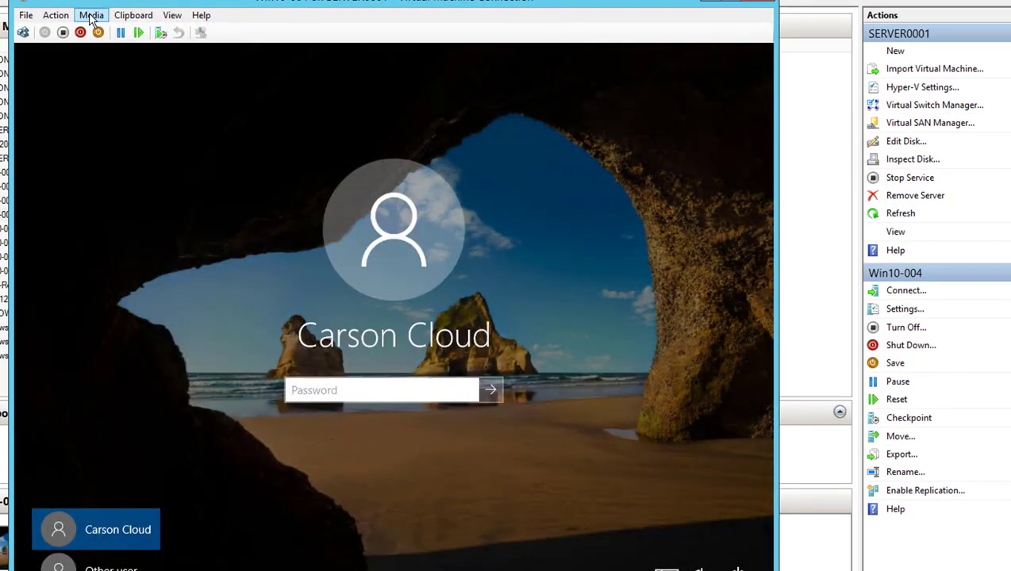
left_click(354, 395)
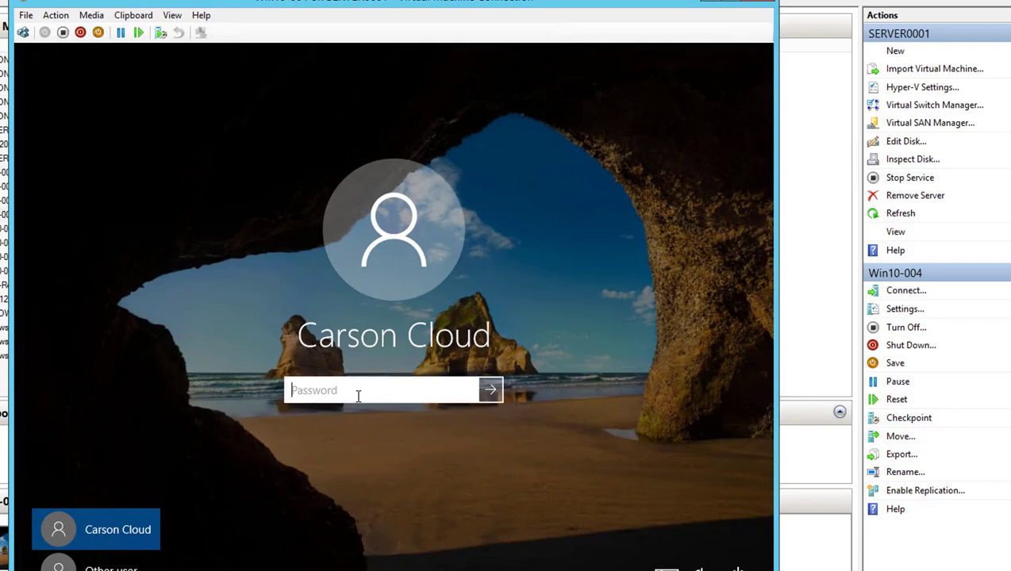
type("*********")
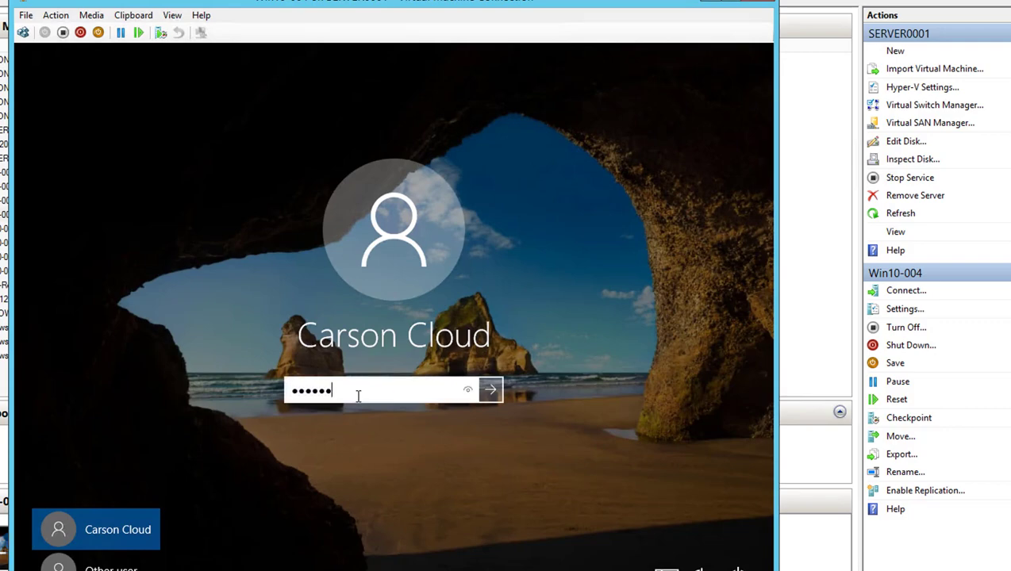
key("Return")
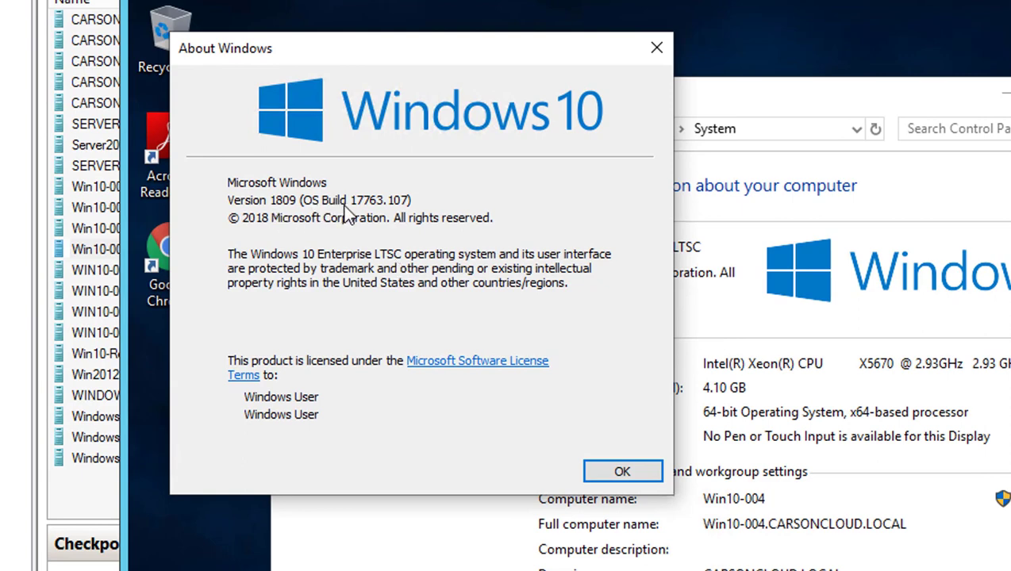
left_click(655, 52)
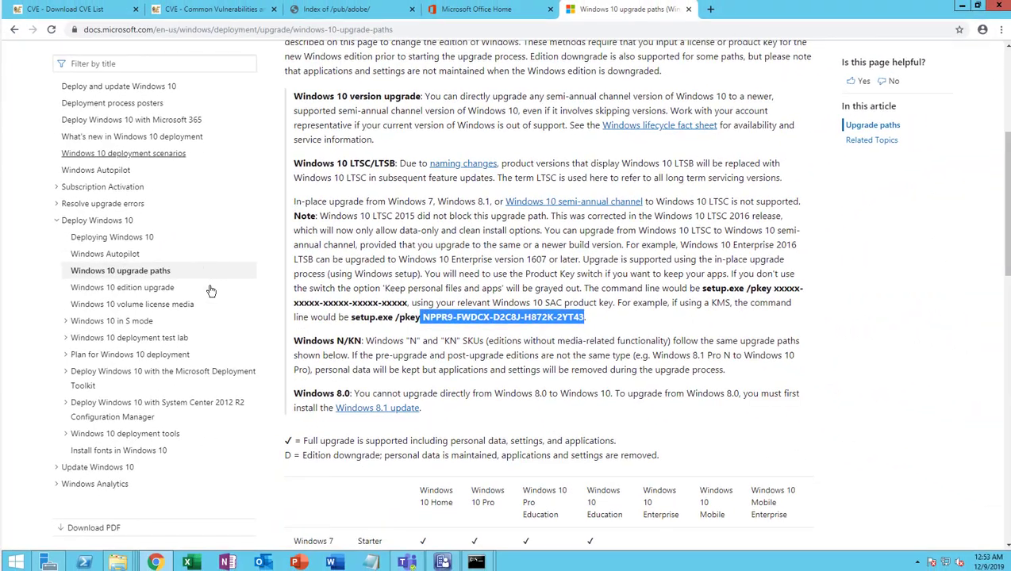
Switch to System Center Configuration Manager and start adding an operating system upgrade package in the Software Library
left_click(442, 561)
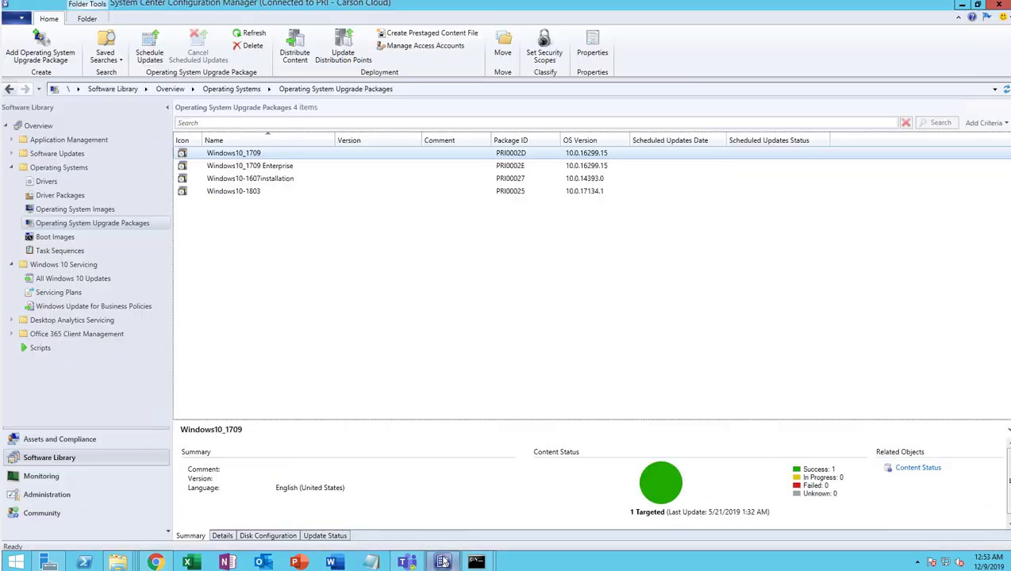
left_click(65, 462)
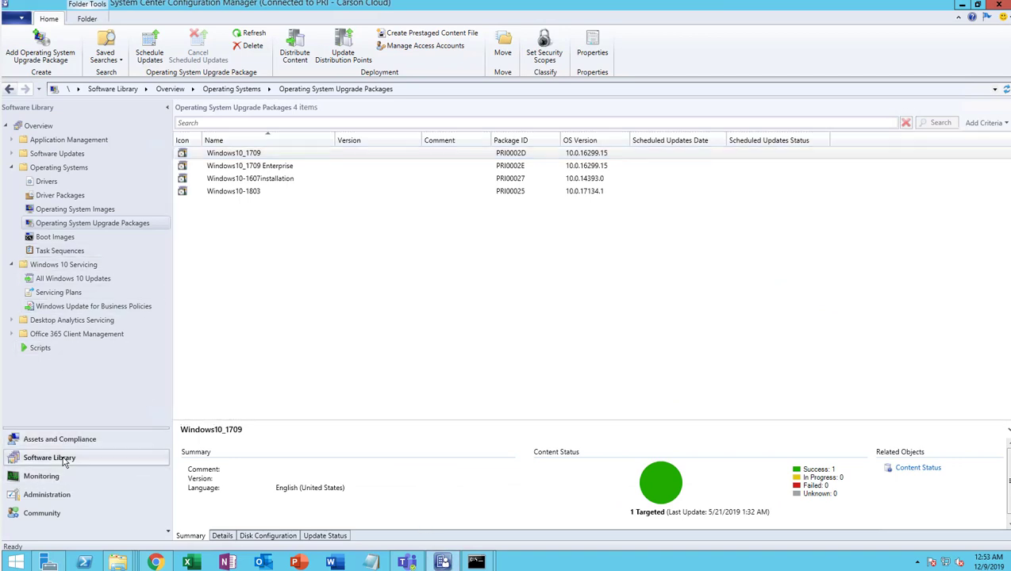
left_click(42, 169)
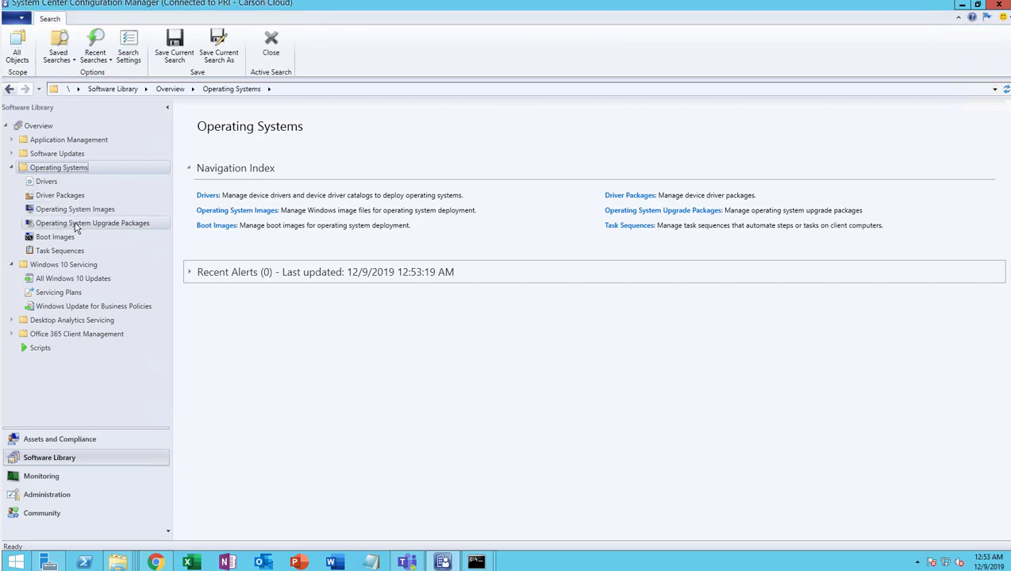
left_click(77, 225)
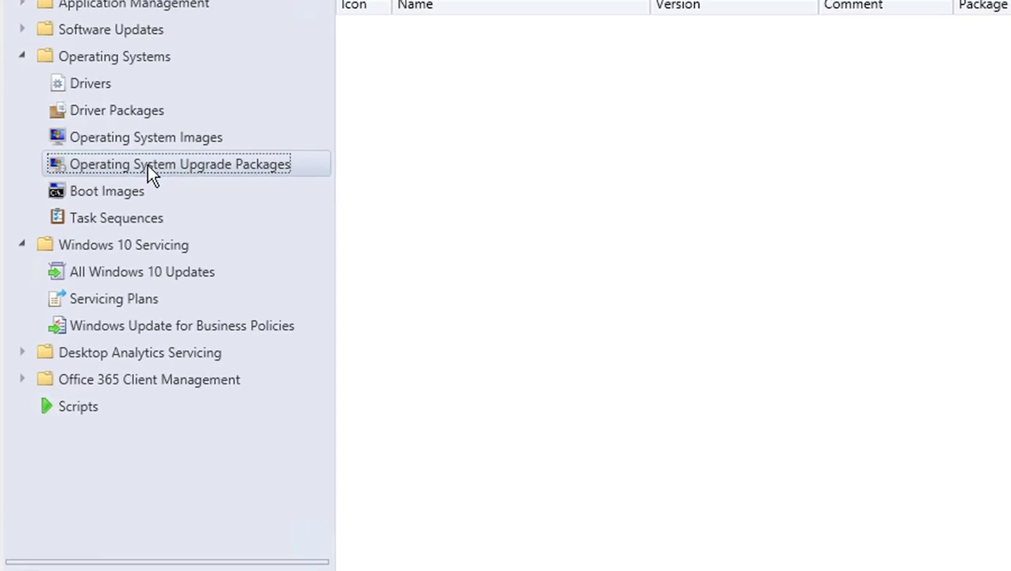
right_click(188, 166)
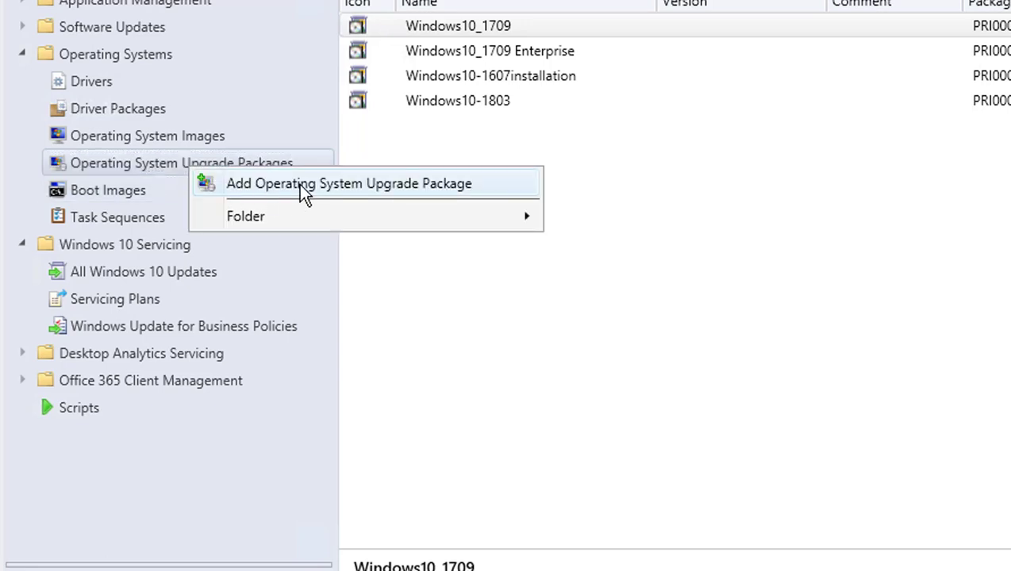
left_click(331, 185)
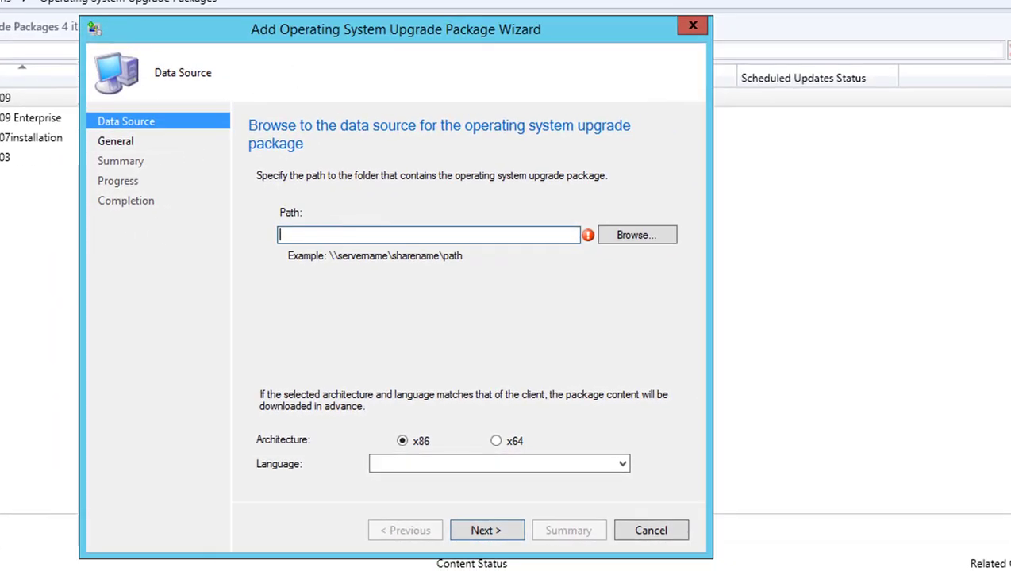
Copy the source folder's network path and set the package data source to \\carsondc\Deploy\Software\SCCMSource\Windows101903
left_click(637, 235)
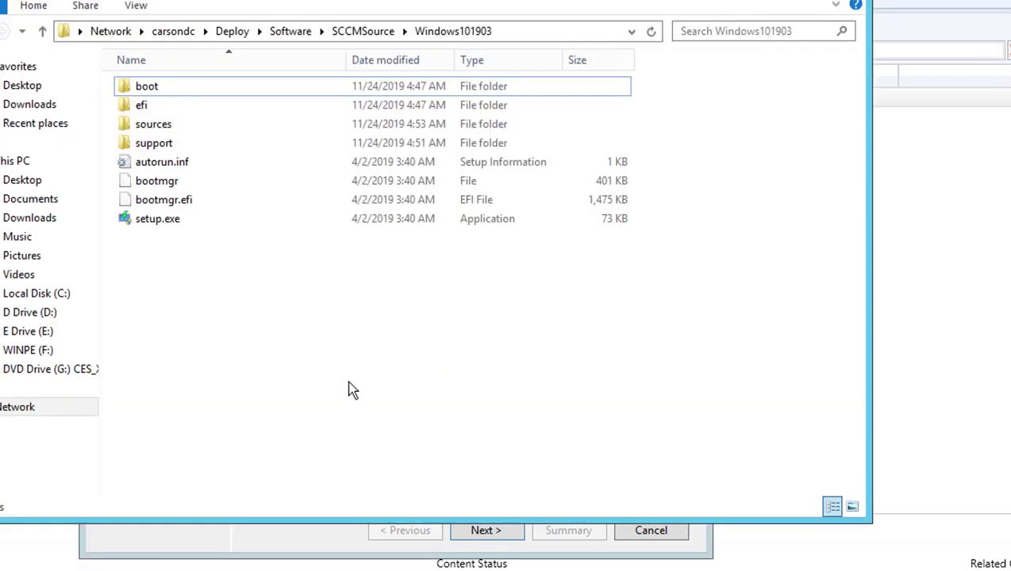
left_click(524, 33)
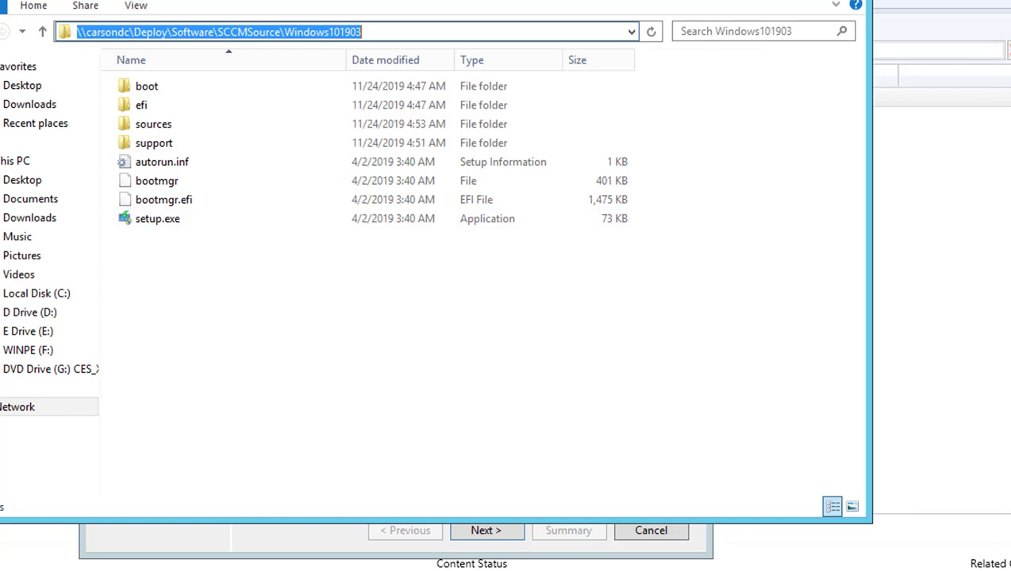
key("ctrl+c")
key("alt+F4")
left_click(440, 235)
key("ctrl+v")
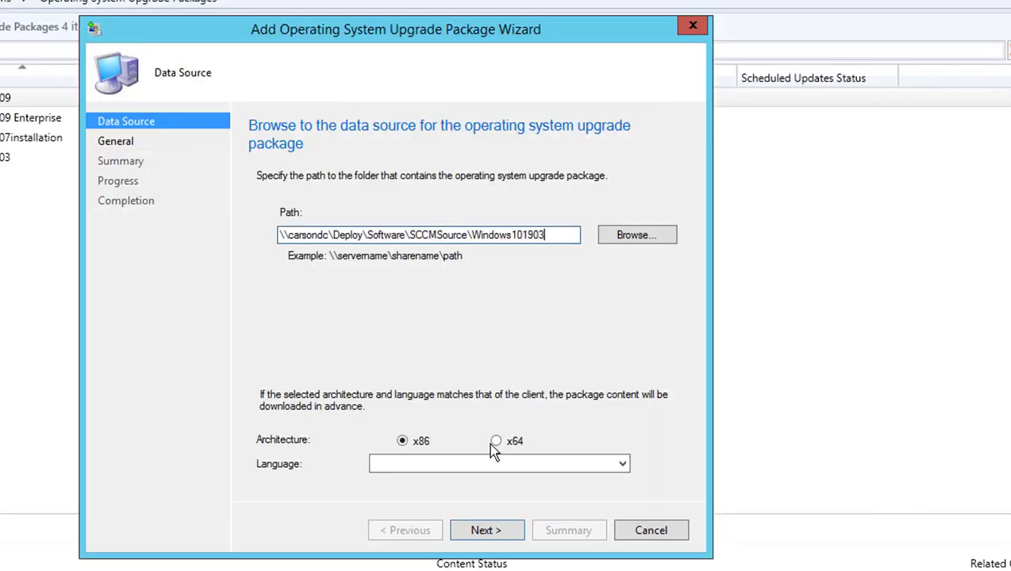
Set the package architecture to x64 and its language to English (United States), and continue to the general information
left_click(491, 442)
left_click(468, 467)
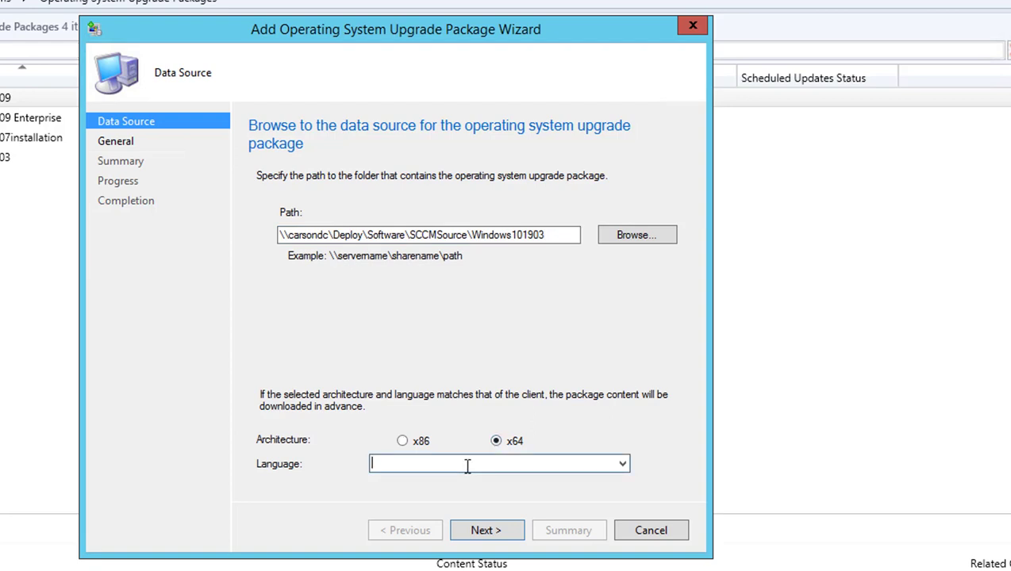
type("English")
key("Return")
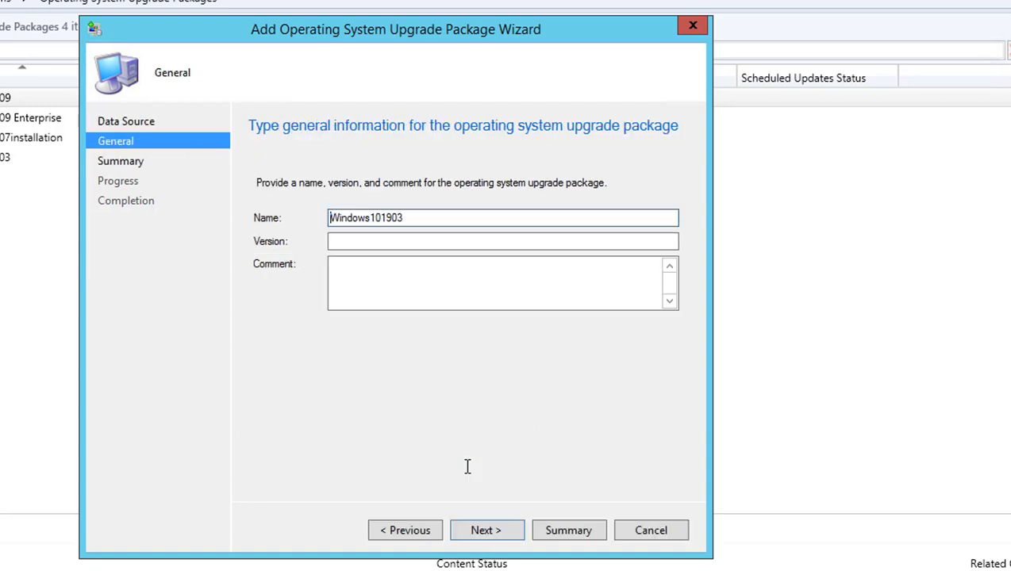
left_click(406, 530)
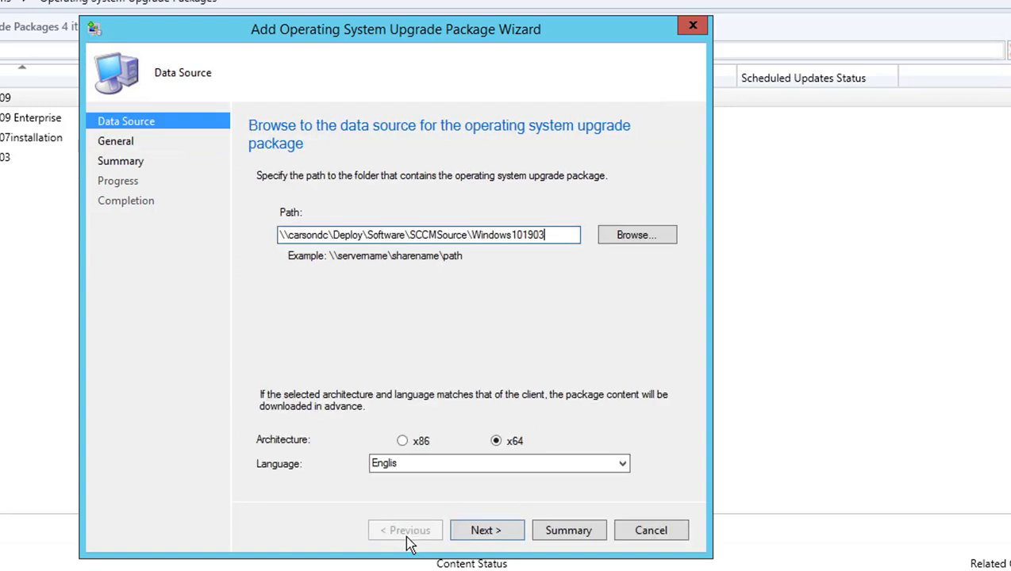
left_click(612, 465)
left_click(622, 464)
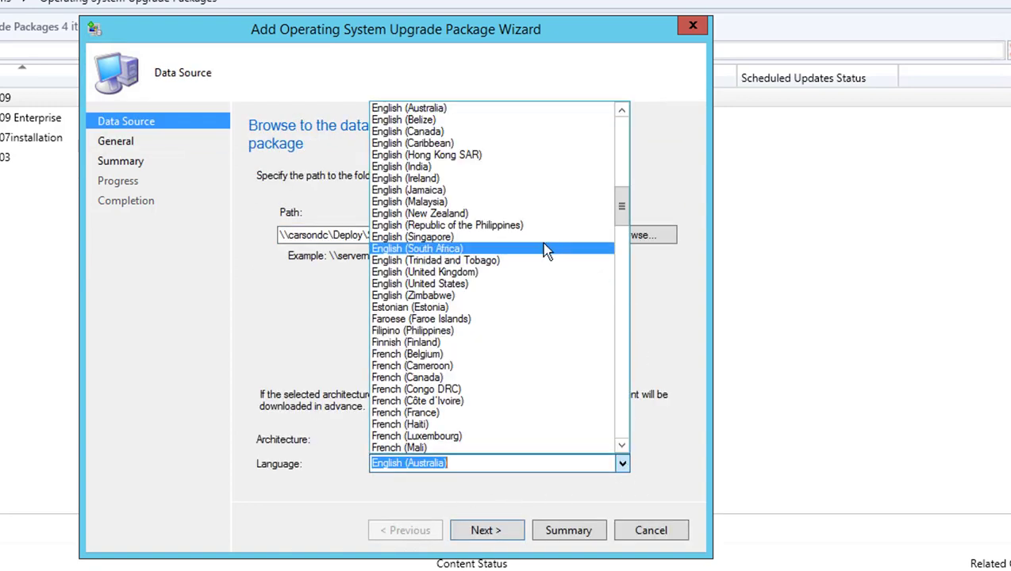
left_click(440, 283)
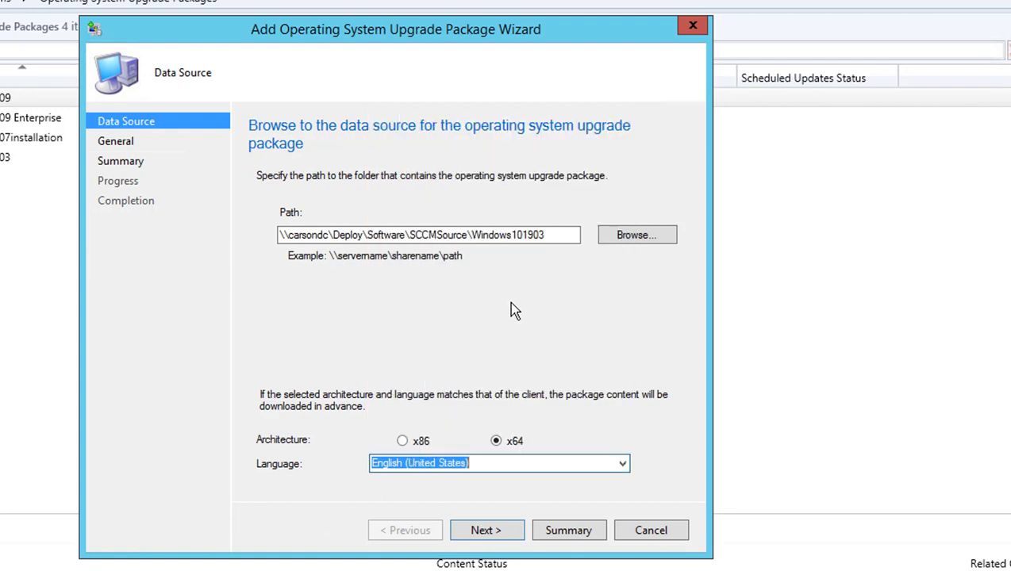
left_click(567, 232)
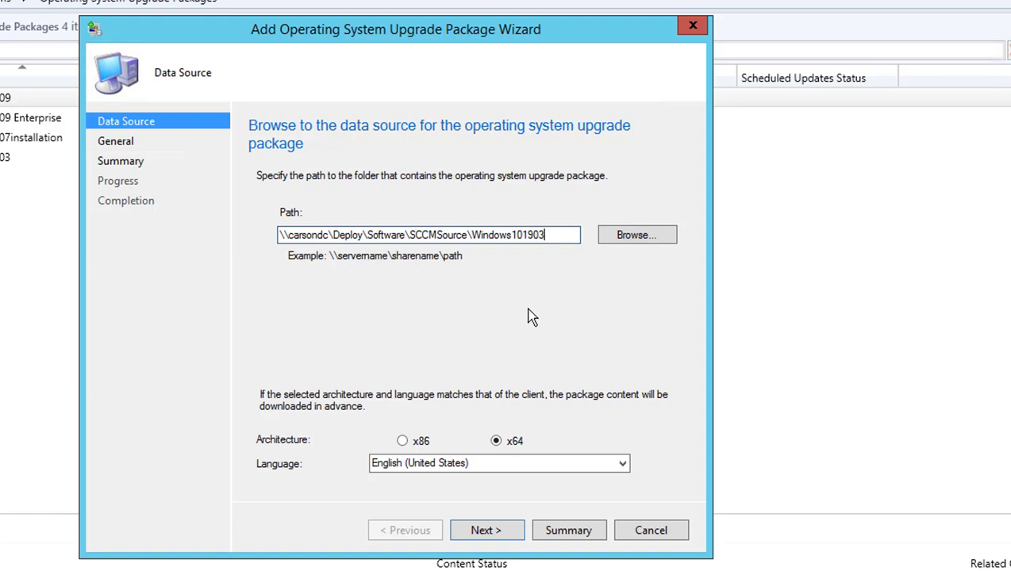
left_click(489, 533)
Name the upgrade package "Windows10 - 1903 Enterprise Inplaced Upgrade", leaving the version and comment empty
left_click(413, 224)
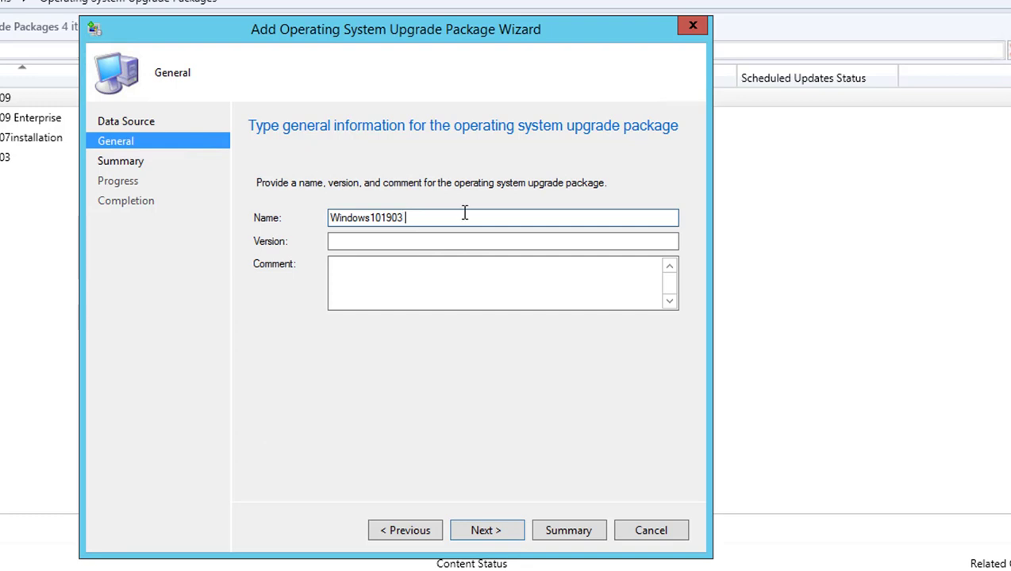
type("Enterprise Inpla")
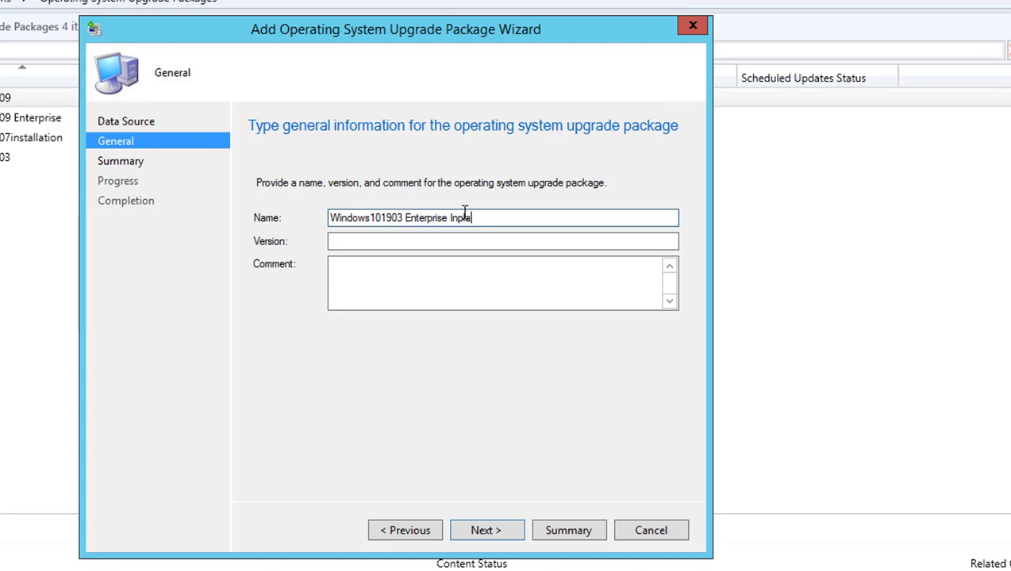
type("ced Upgrade")
left_click(428, 268)
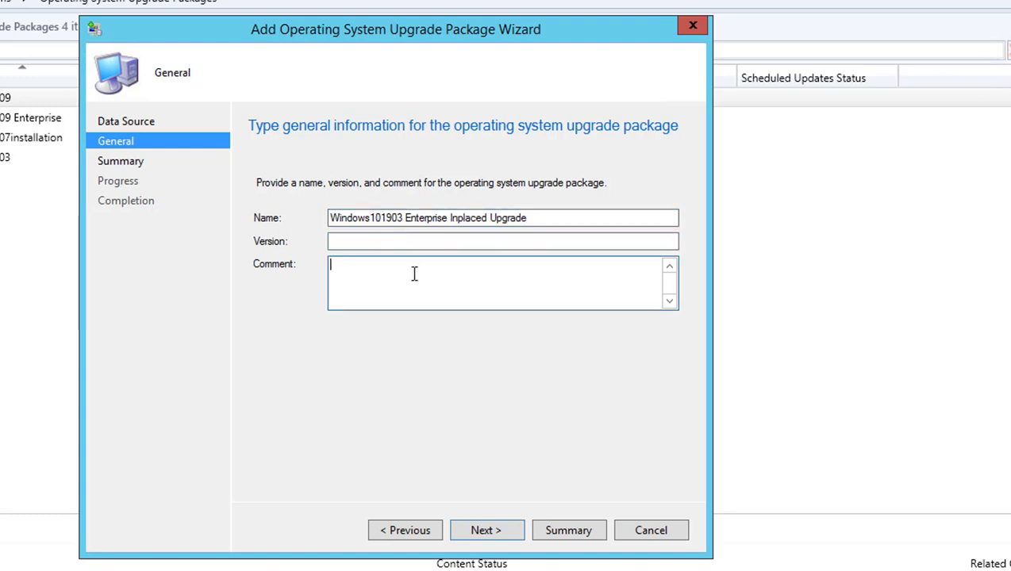
left_click(381, 219)
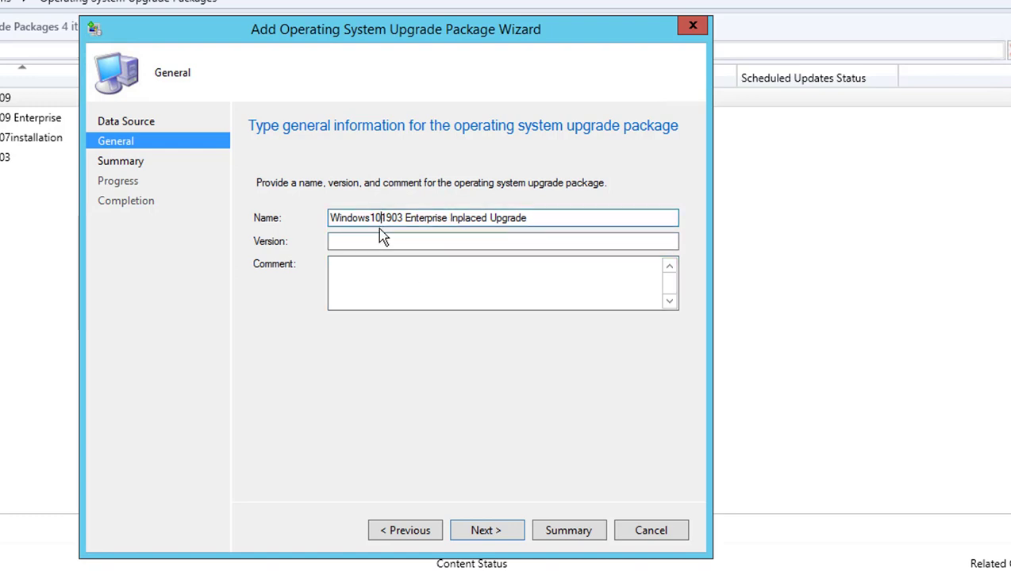
type("-")
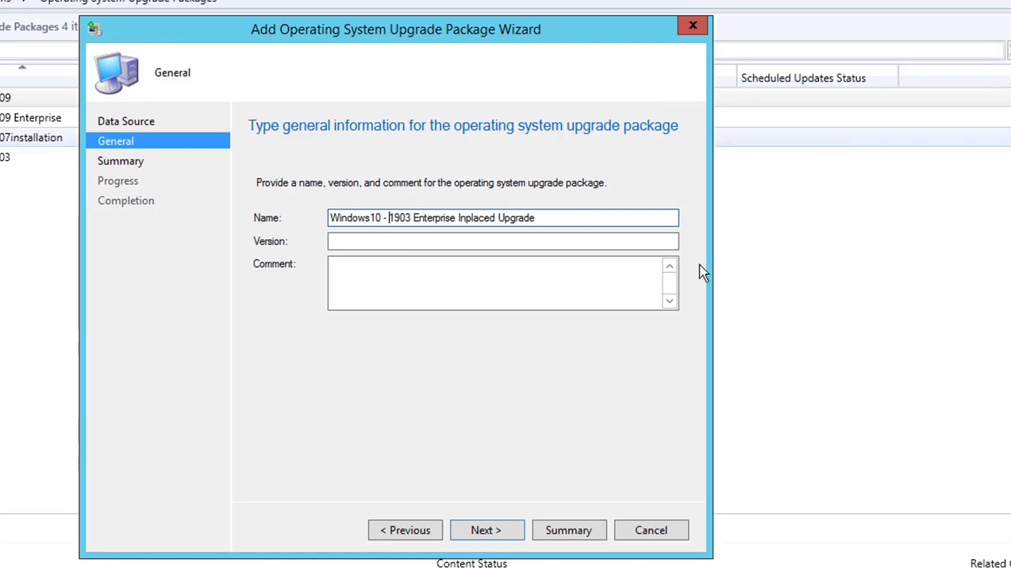
left_click(596, 284)
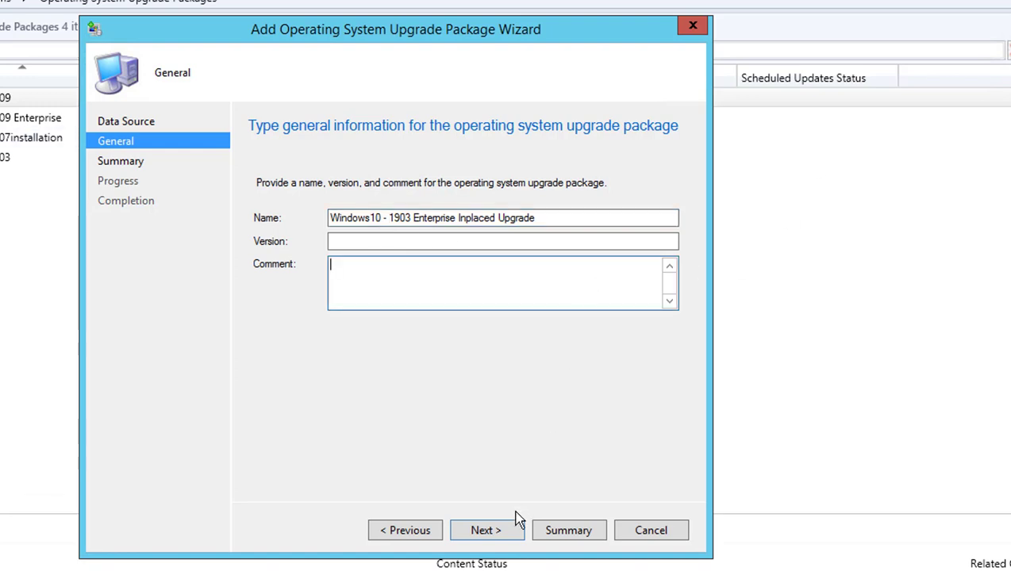
Accept the package summary to create the operating system upgrade package, and close the wizard
left_click(498, 527)
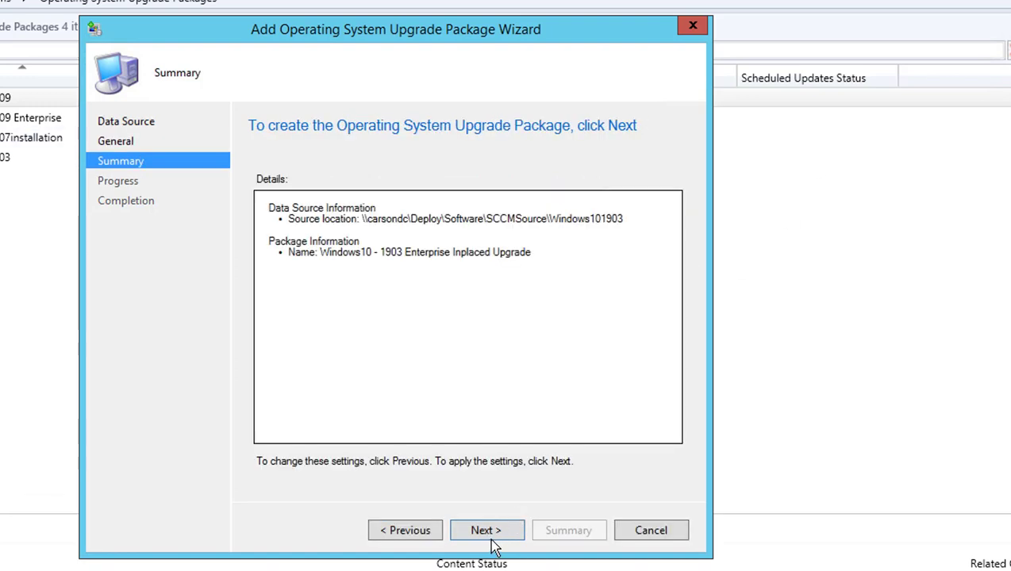
left_click(491, 536)
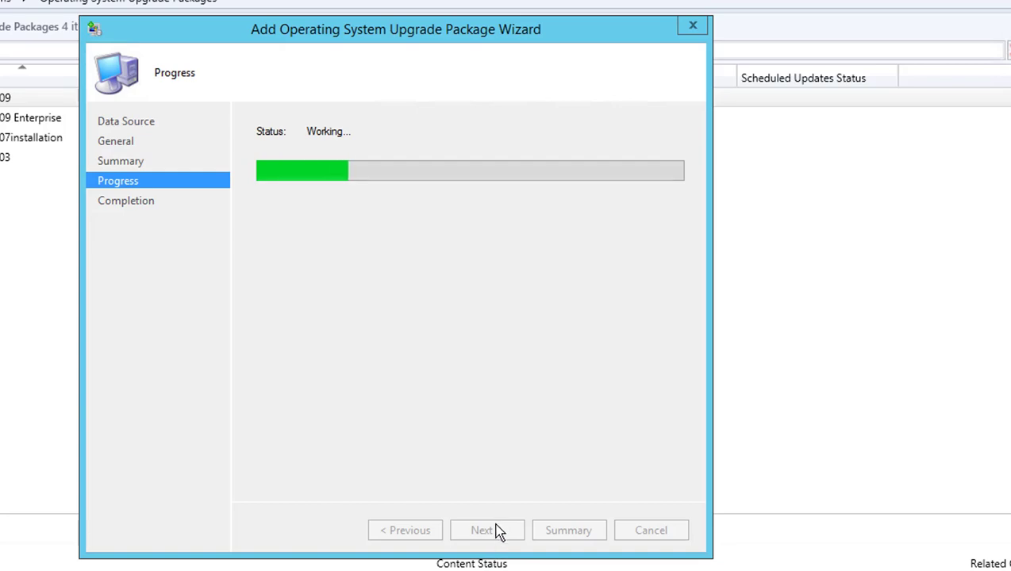
left_click(650, 530)
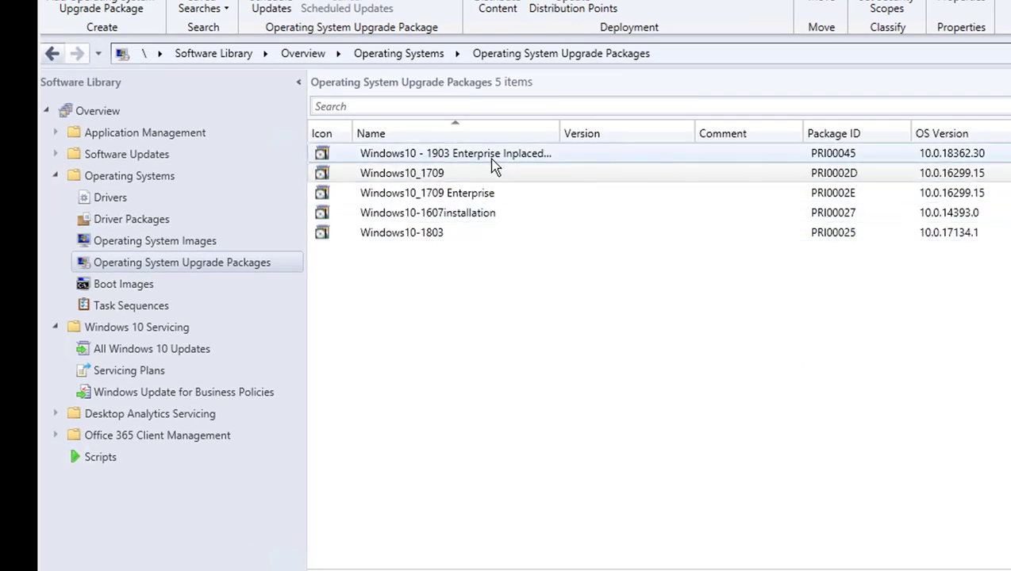
Start distributing the content of the "Windows10 - 1903 Enterprise Inplaced Upgrade" package, with the distribution point CARSONSCCM.CARSONCLOUD.LOCAL as its destination
right_click(491, 155)
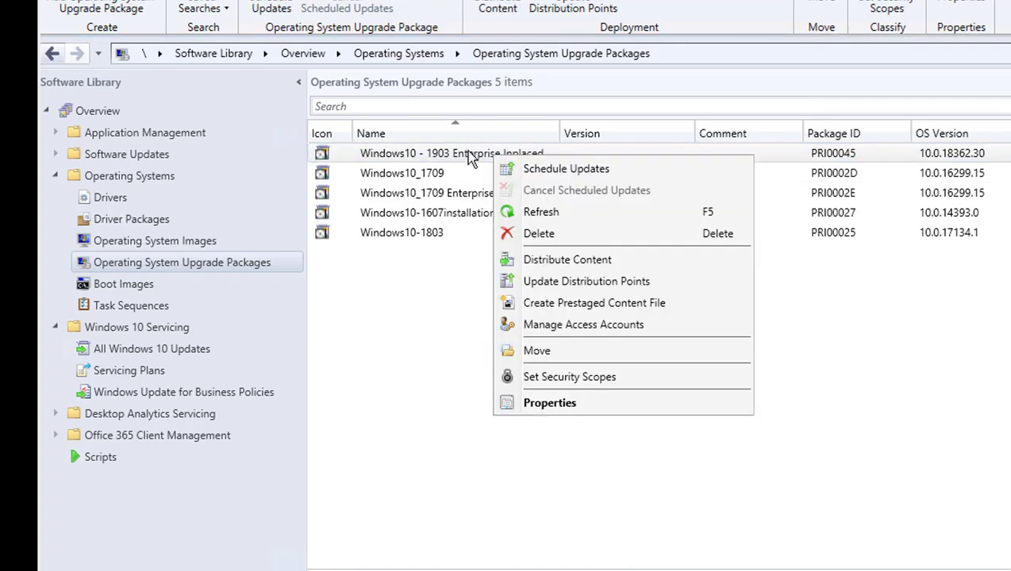
left_click(463, 157)
right_click(462, 157)
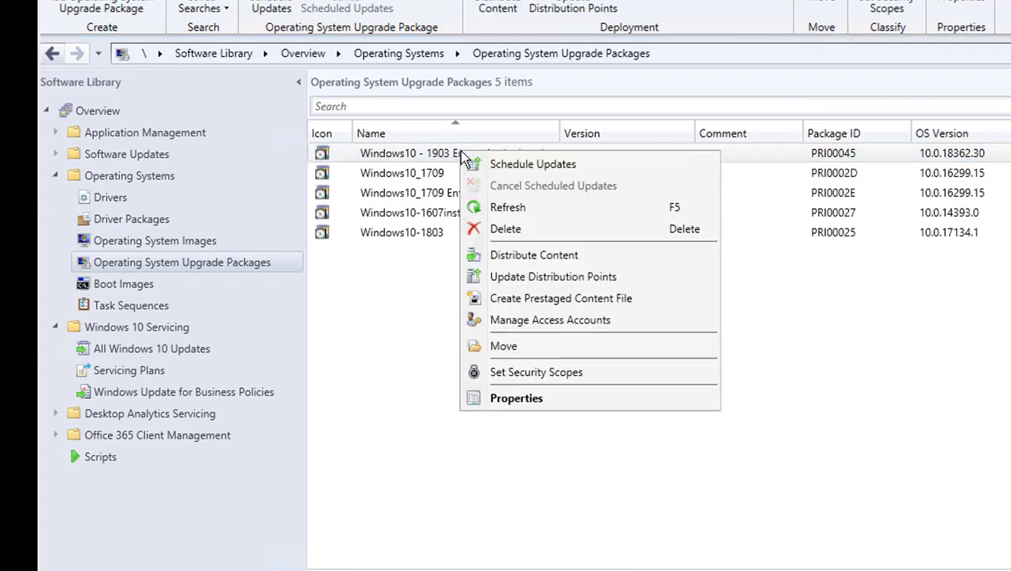
left_click(544, 256)
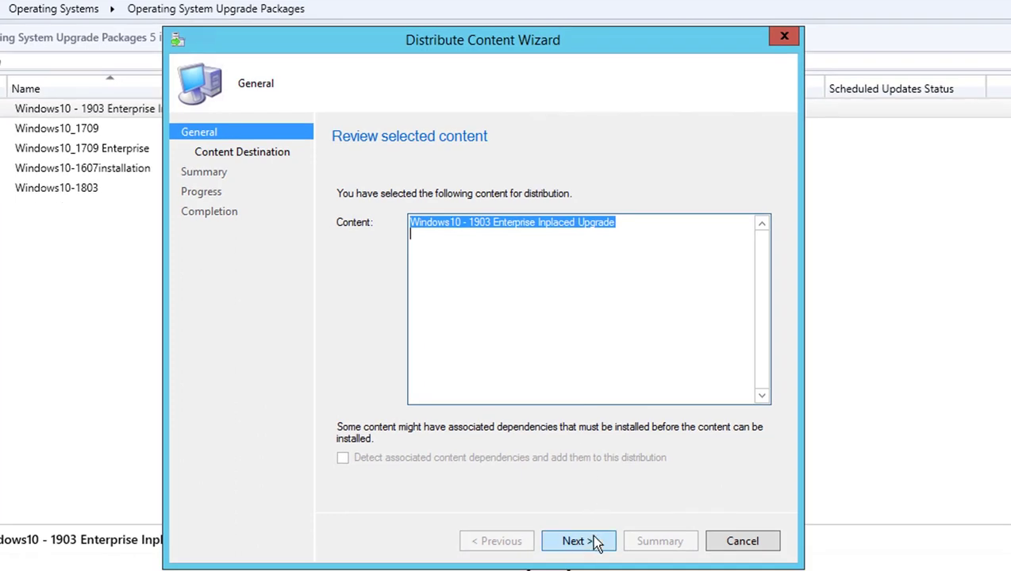
left_click(588, 542)
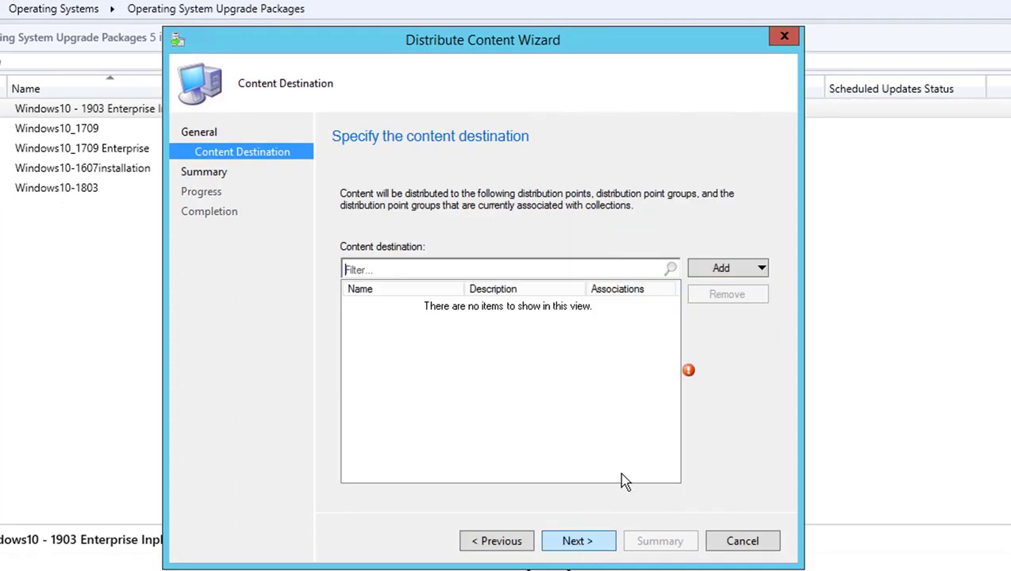
left_click(743, 273)
left_click(753, 316)
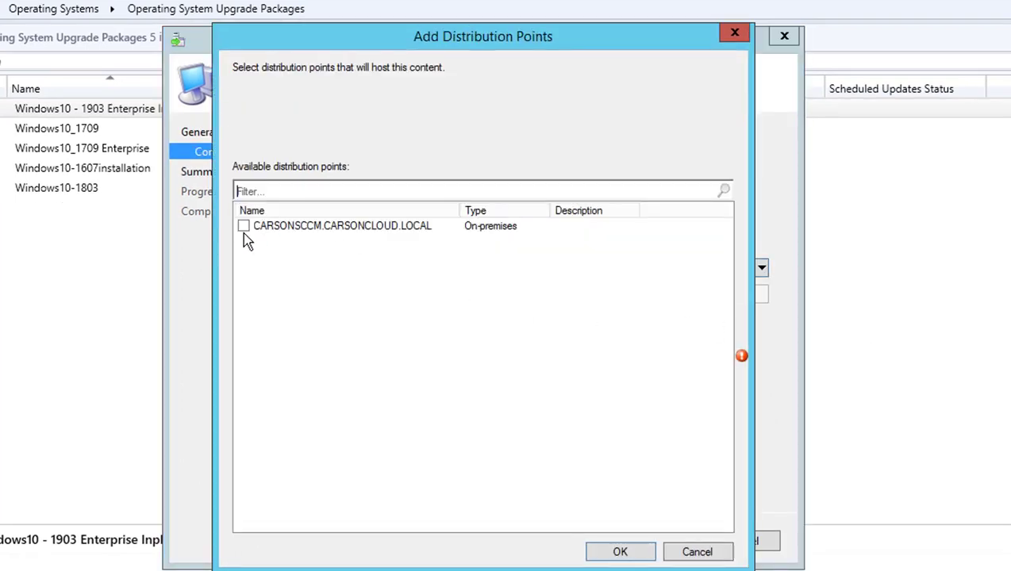
left_click(244, 227)
left_click(612, 552)
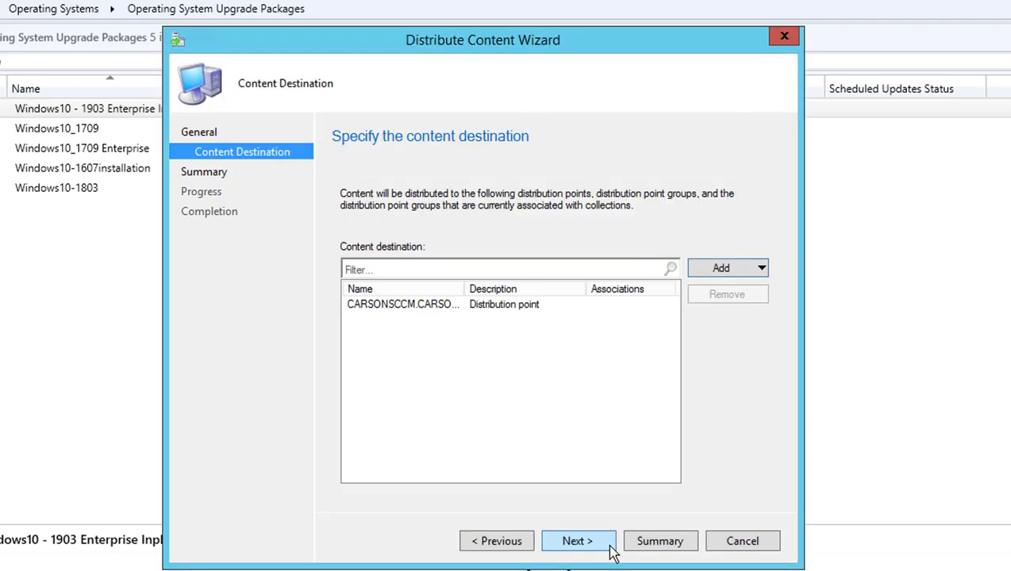
Accept the content distribution summary to send the package to the distribution point, and close the wizard
left_click(600, 546)
left_click(589, 544)
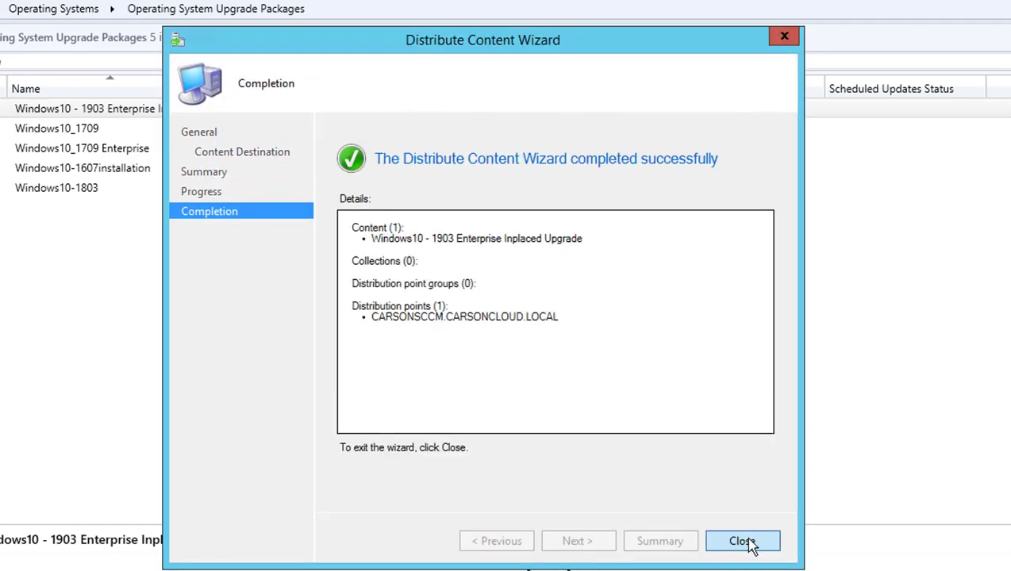
left_click(742, 542)
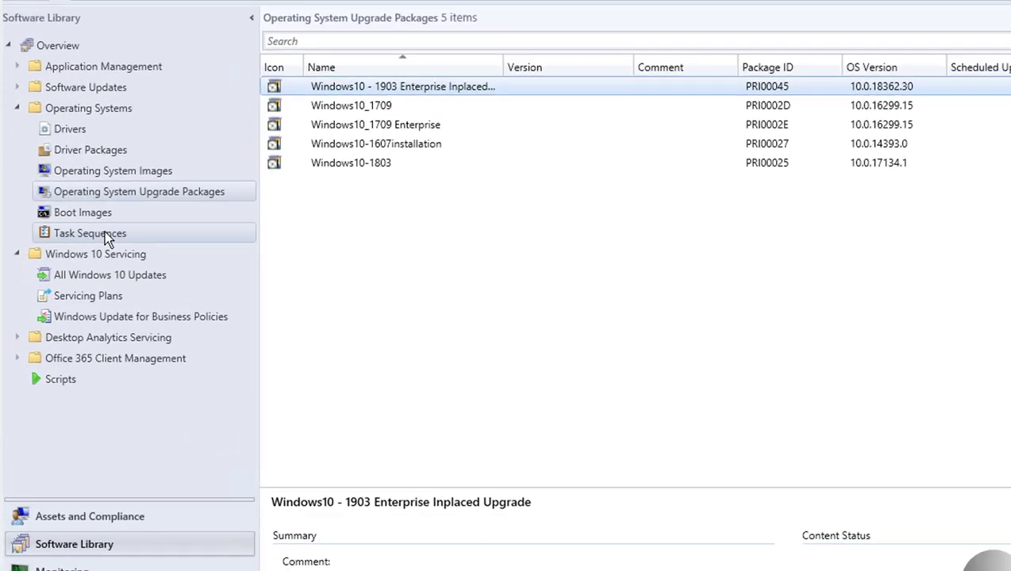
Start a new task sequence of the type that upgrades an operating system from an upgrade package, and continue to its information
left_click(103, 232)
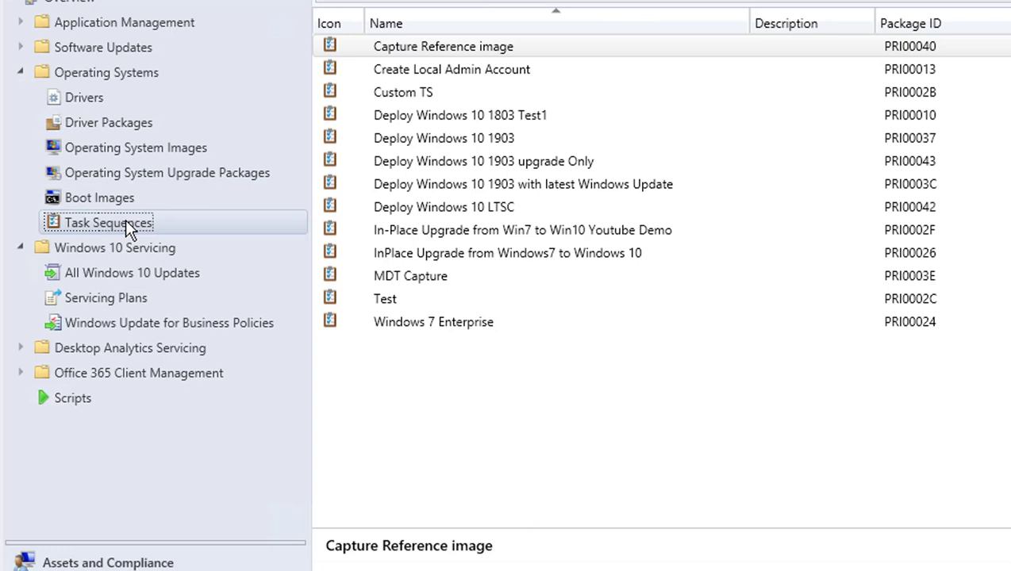
right_click(125, 219)
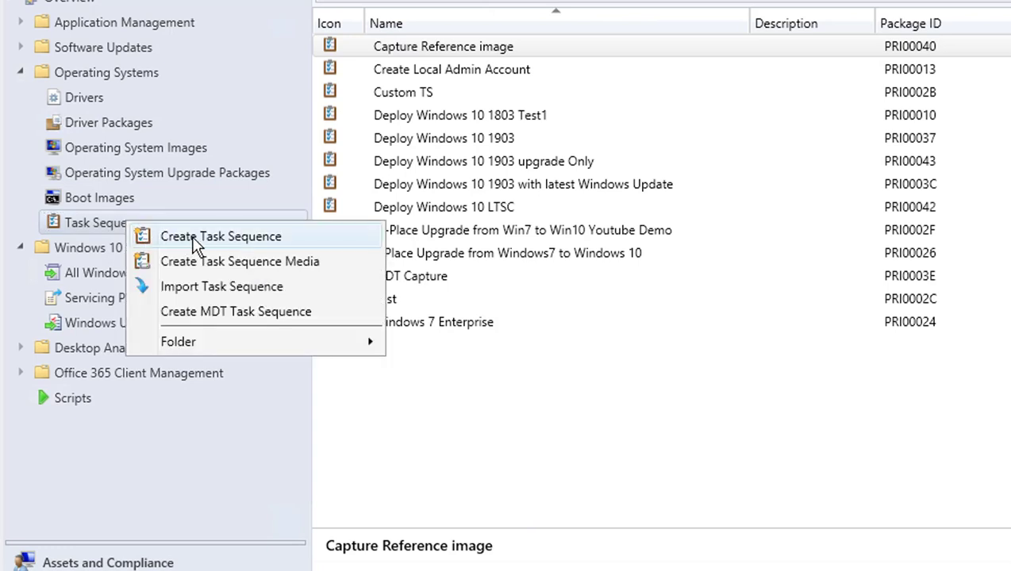
left_click(232, 238)
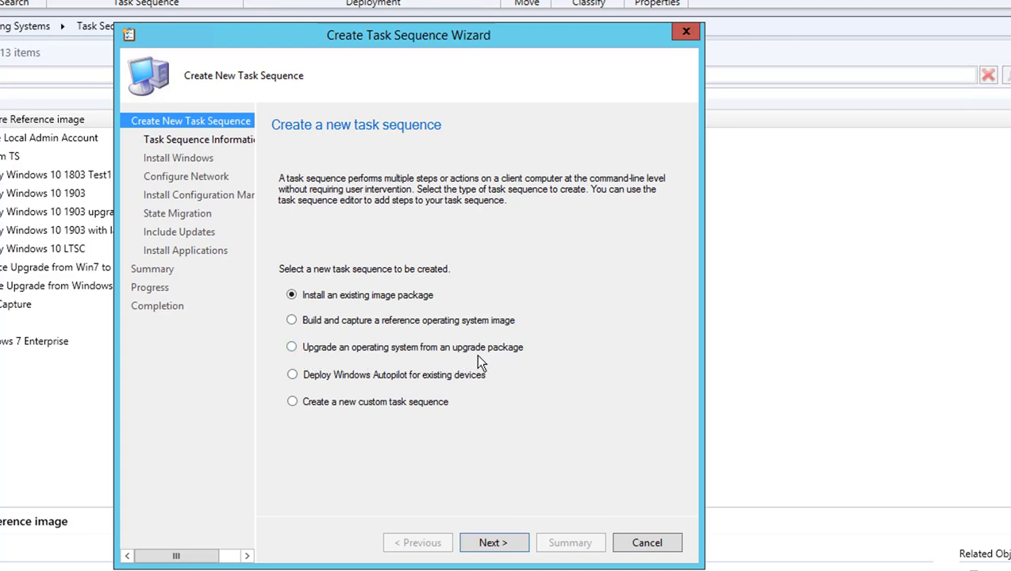
left_click(292, 349)
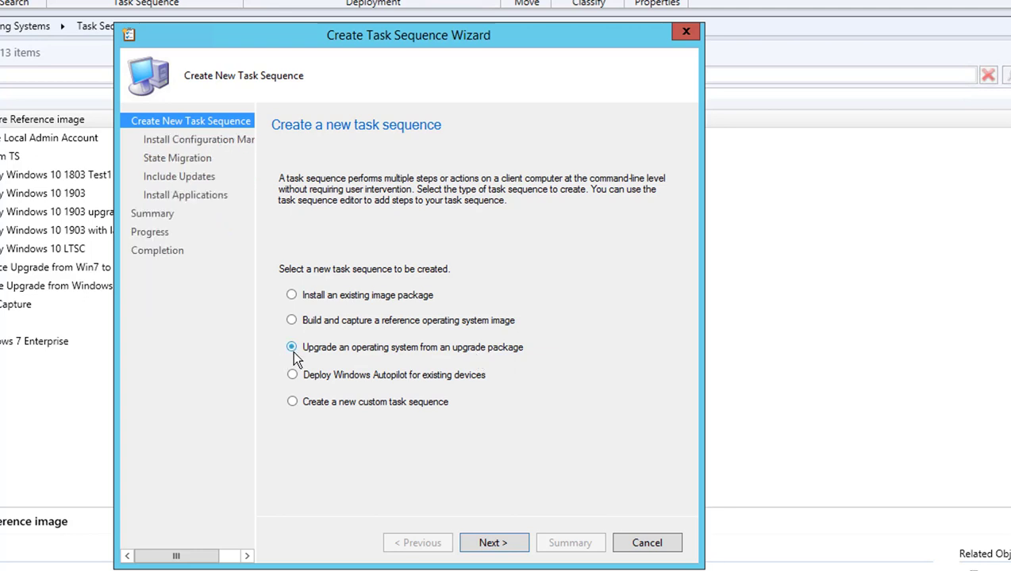
left_click(492, 544)
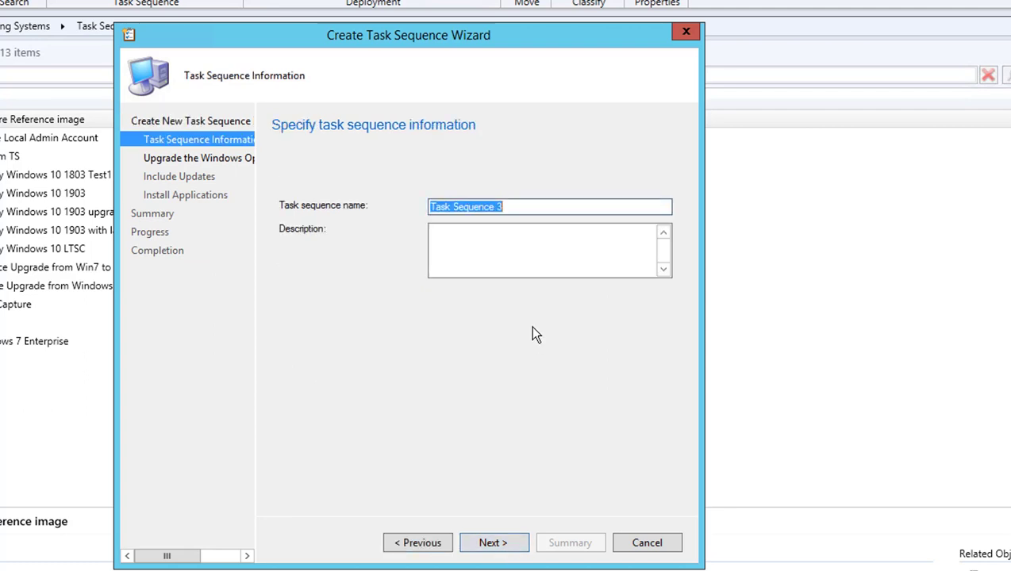
Name the task sequence "Windows 10 LTSC Upgrade to Enterprise 1903", leave its description empty, and continue to the upgrade package selection
type("Windo")
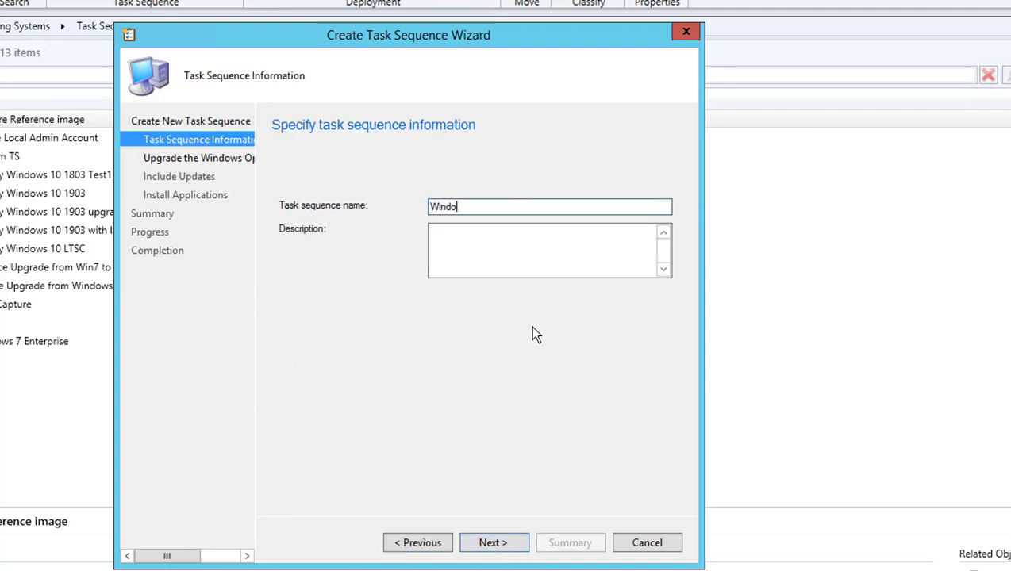
type("ws 10 LTSC")
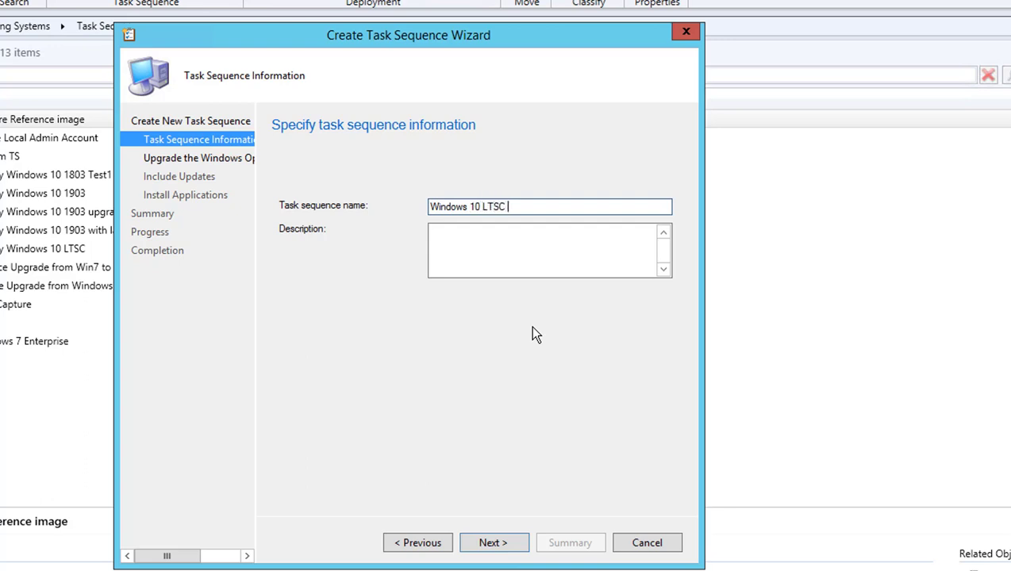
type(" Inplaced Upgrade to ")
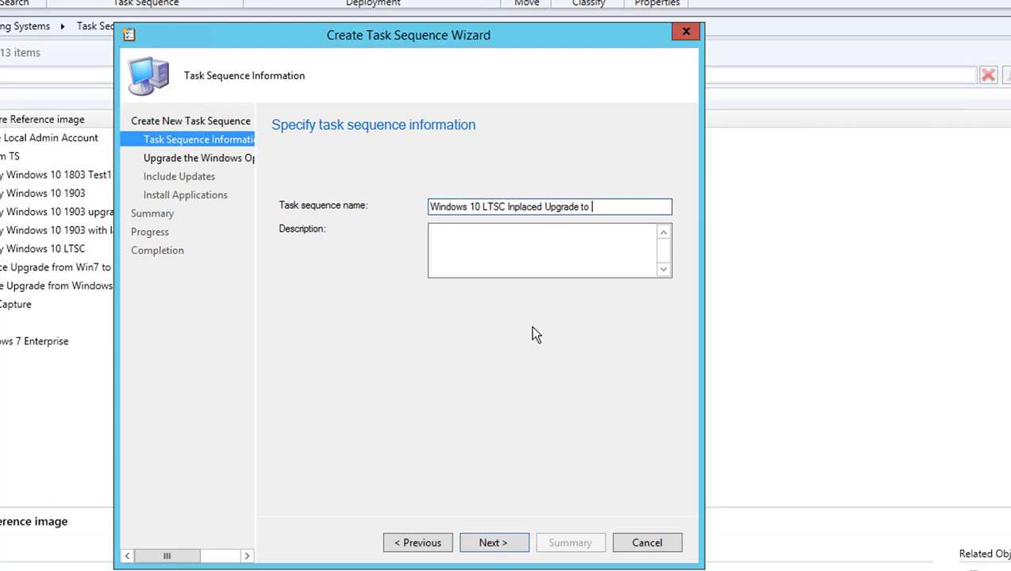
type("Enterprise 190")
double_click(517, 208)
key("Delete")
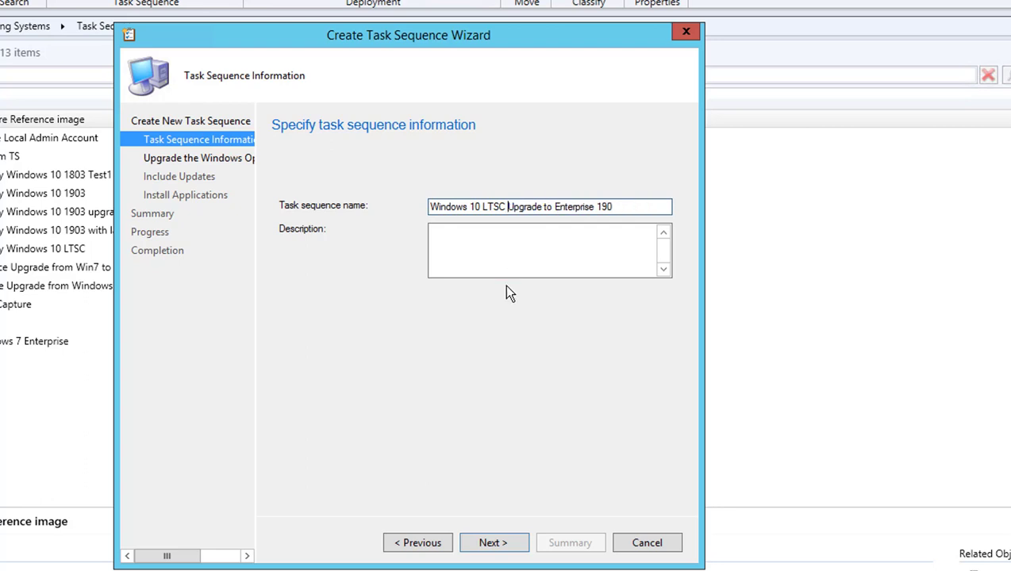
left_click(639, 207)
type("3")
left_click(621, 265)
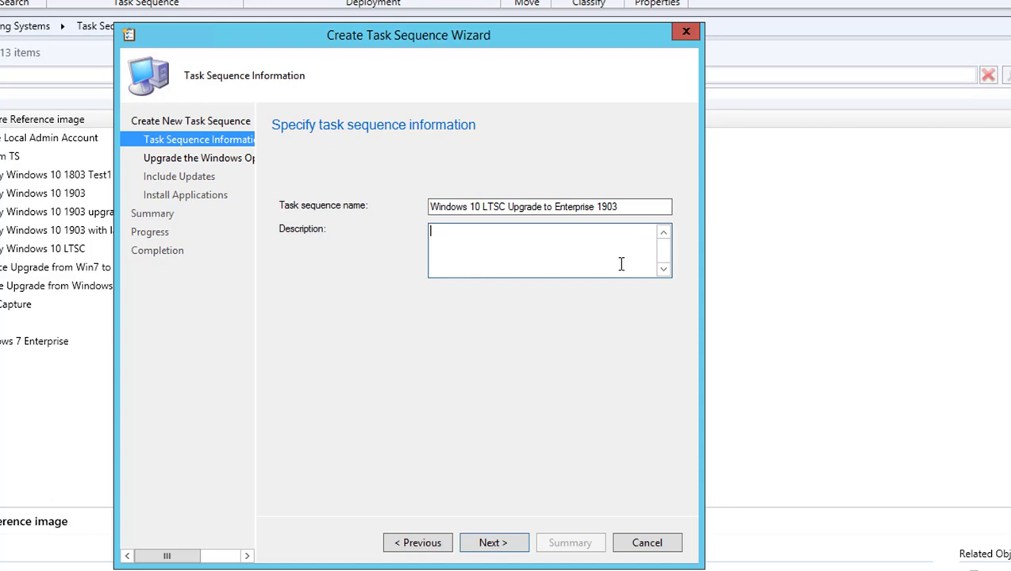
left_click(492, 542)
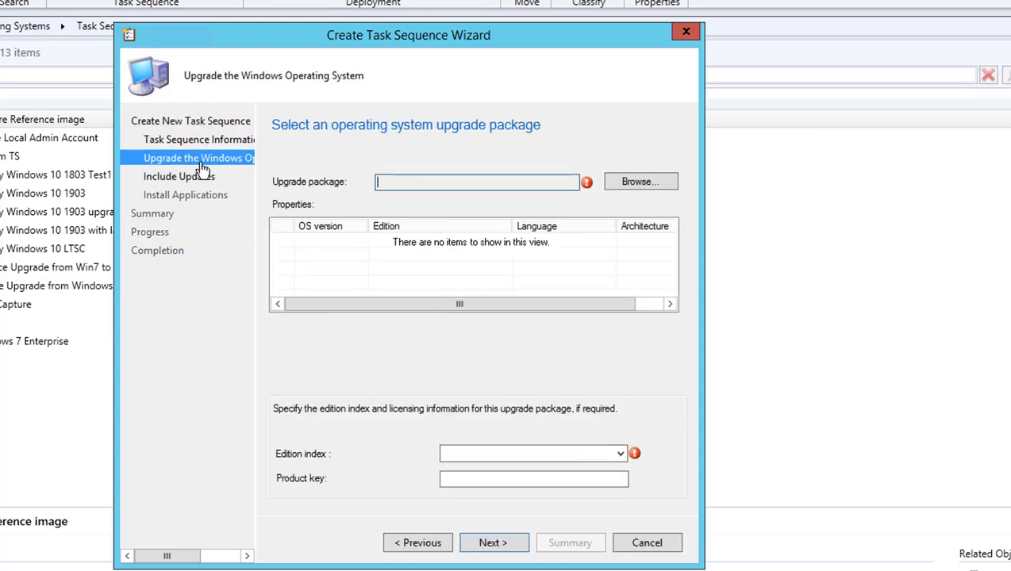
Select the "Windows10 - 1903 Enterprise Inplaced Upgrade" package with edition index "3 - Windows 10 Enterprise", leaving the product key empty, and continue
left_click(634, 183)
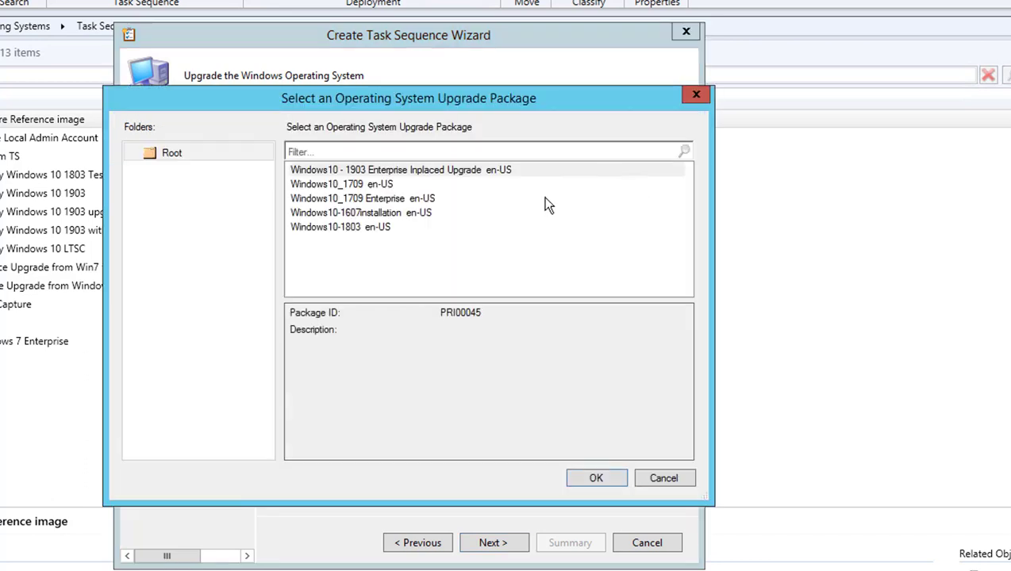
double_click(433, 173)
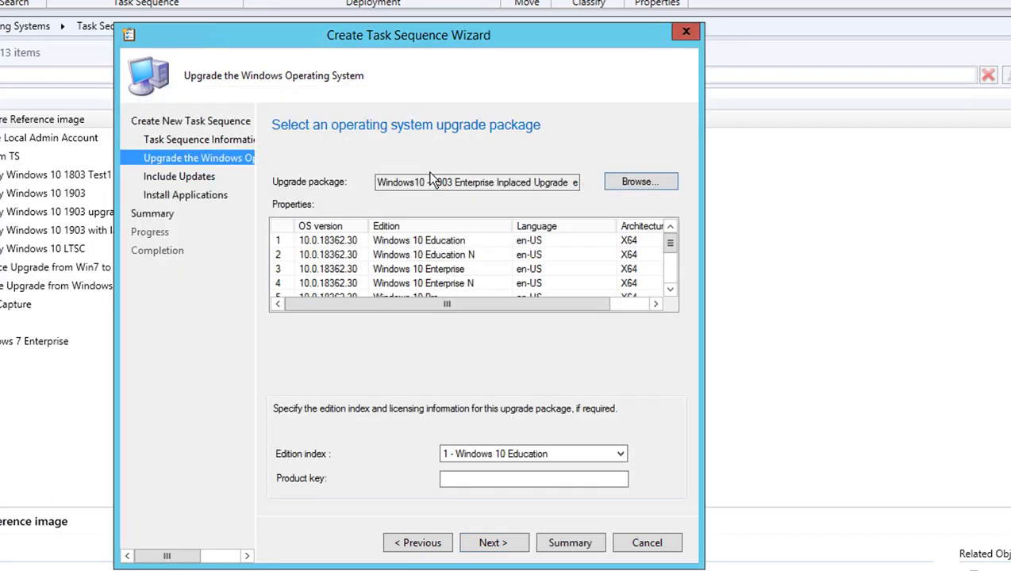
left_click(460, 271)
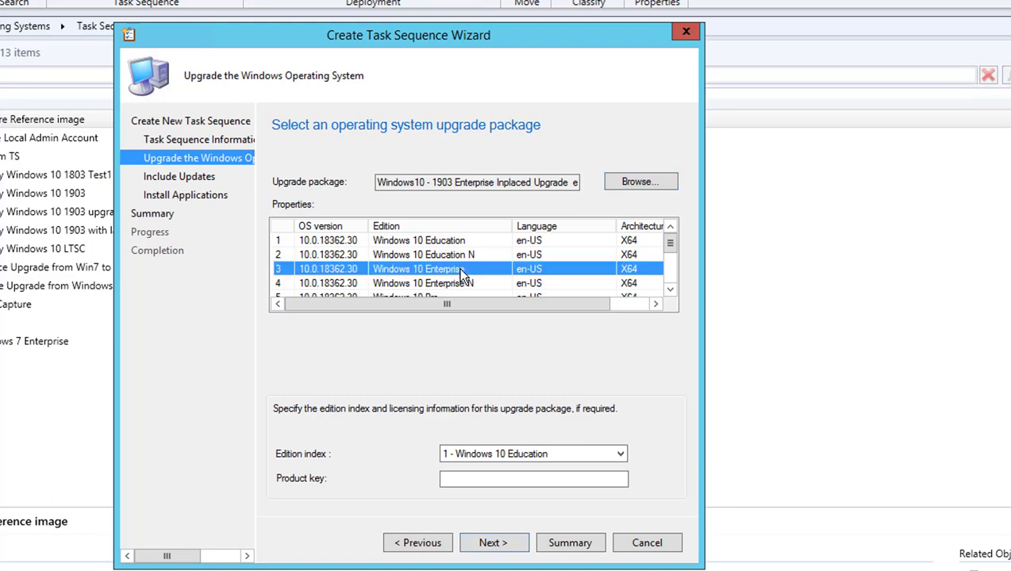
left_click(521, 458)
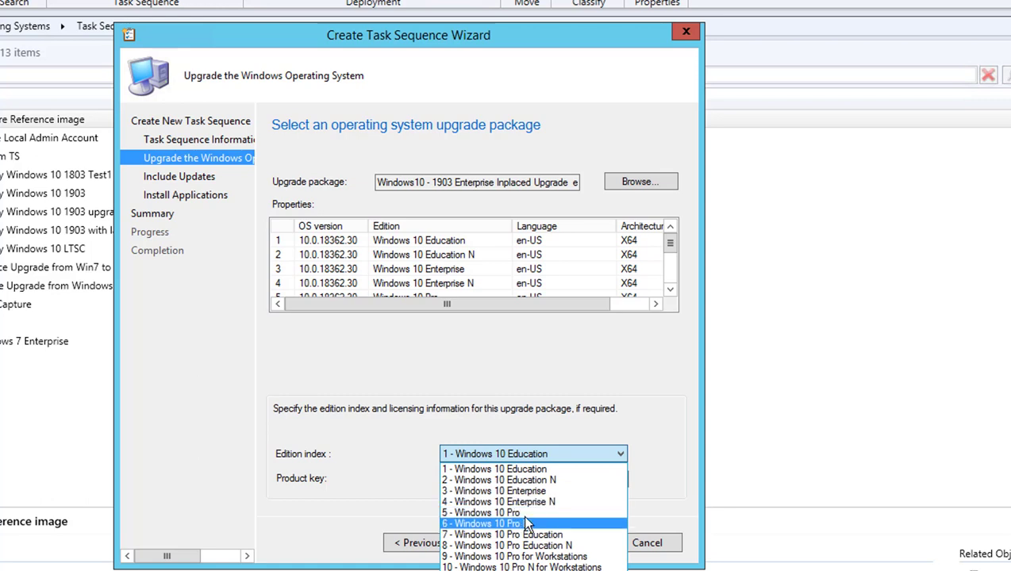
left_click(530, 469)
left_click(531, 457)
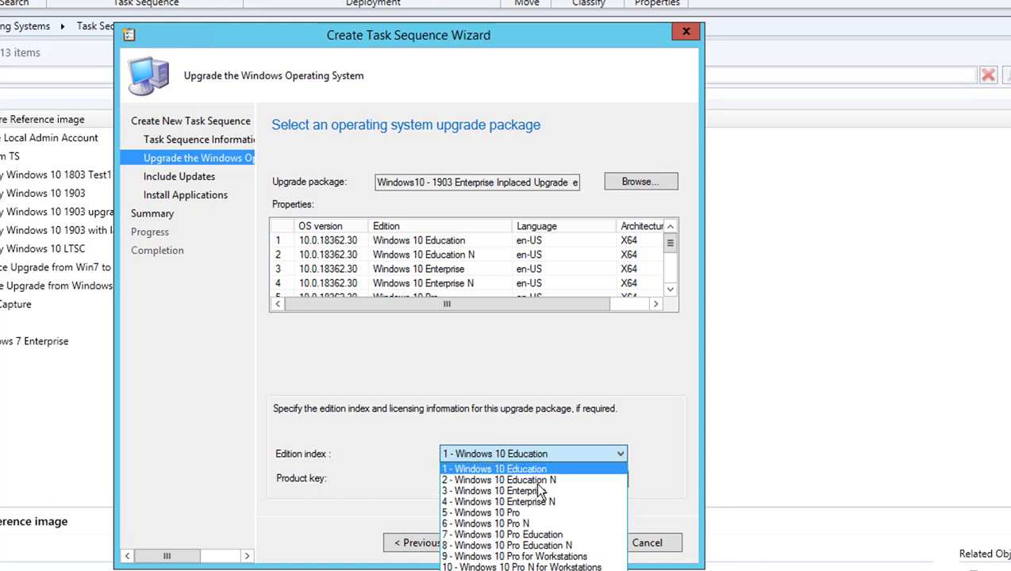
left_click(543, 495)
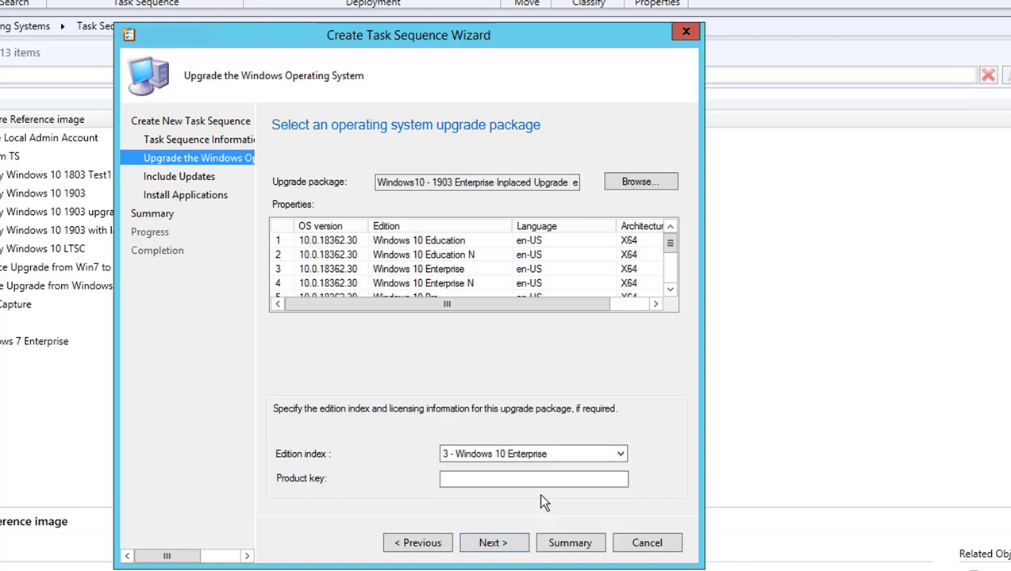
left_click(483, 480)
left_click(489, 546)
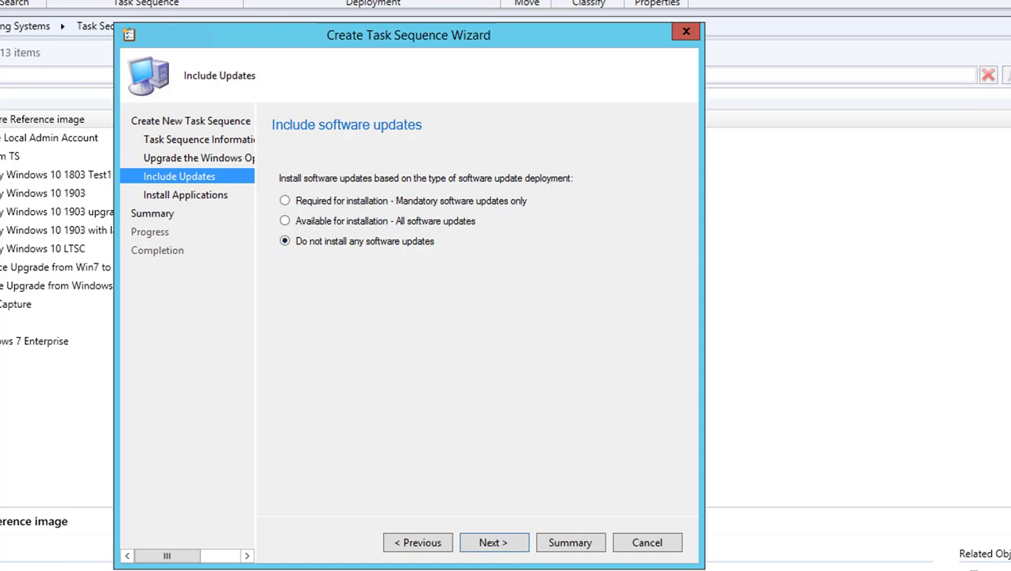
Create the task sequence without installing any software updates or applications, and close the wizard
left_click(489, 545)
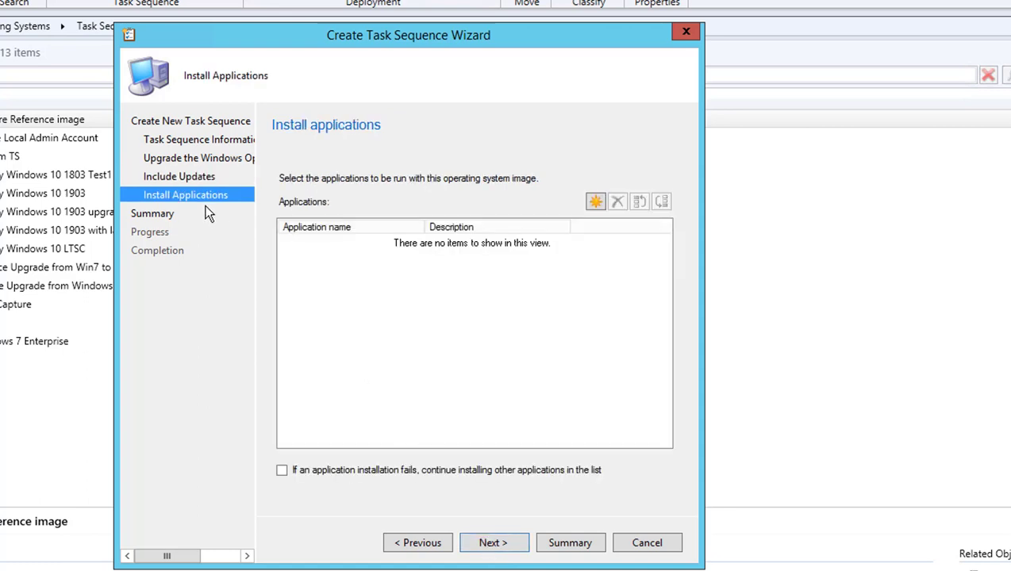
left_click(505, 543)
left_click(498, 551)
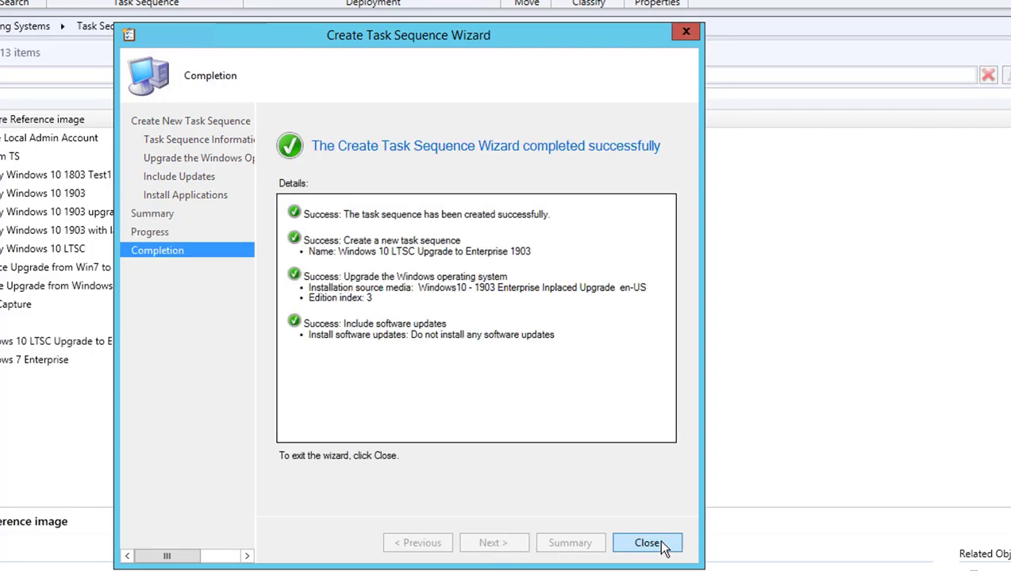
left_click(647, 543)
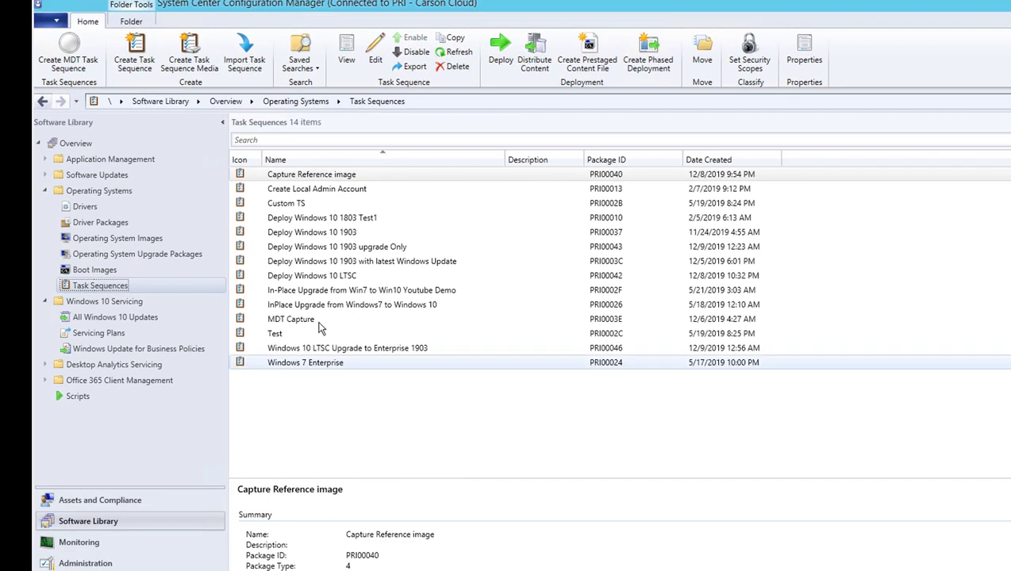
Open the "Windows 10 LTSC Upgrade to Enterprise 1903" task sequence for editing
left_click(115, 271)
left_click(123, 284)
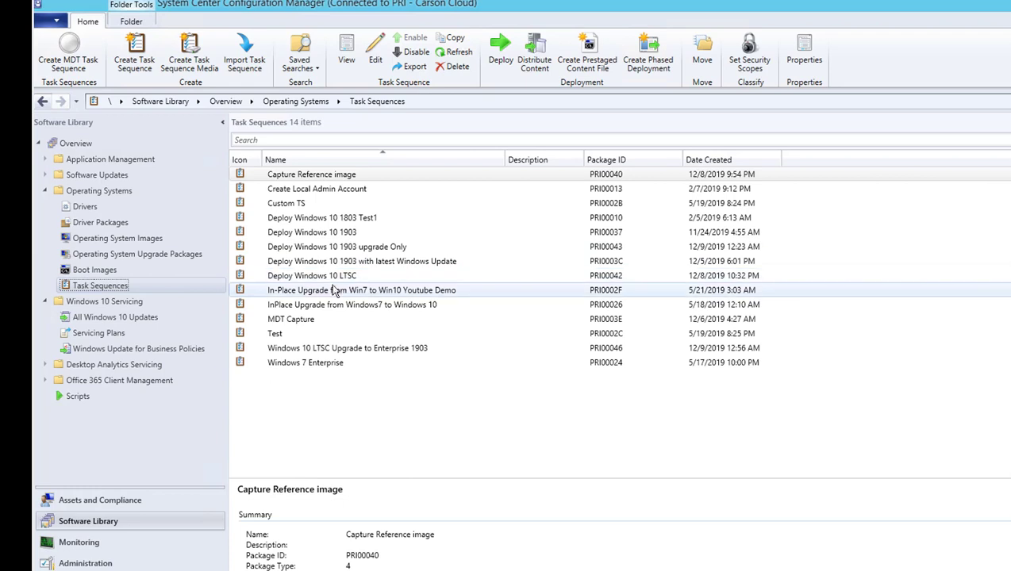
left_click(350, 350)
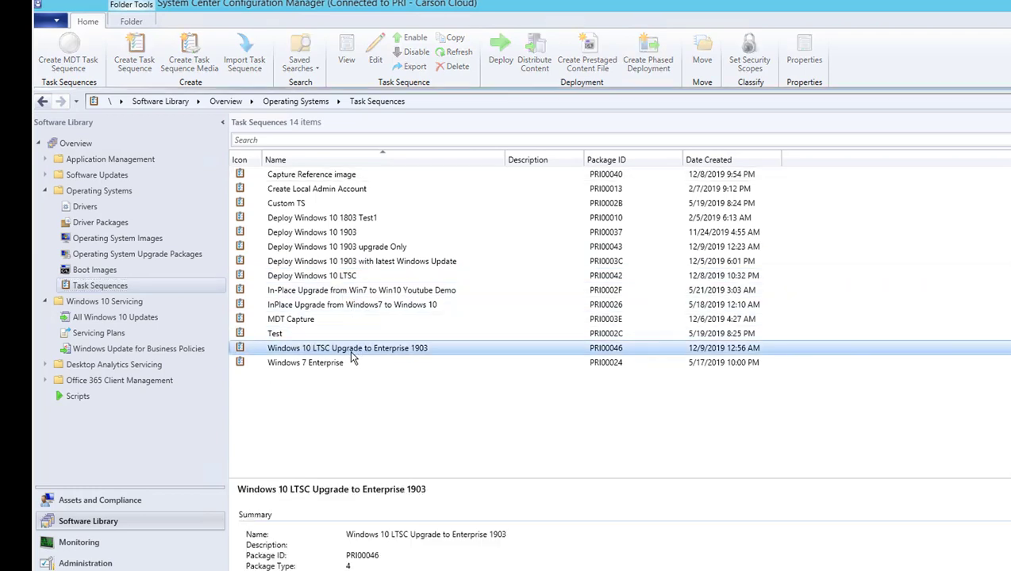
right_click(365, 354)
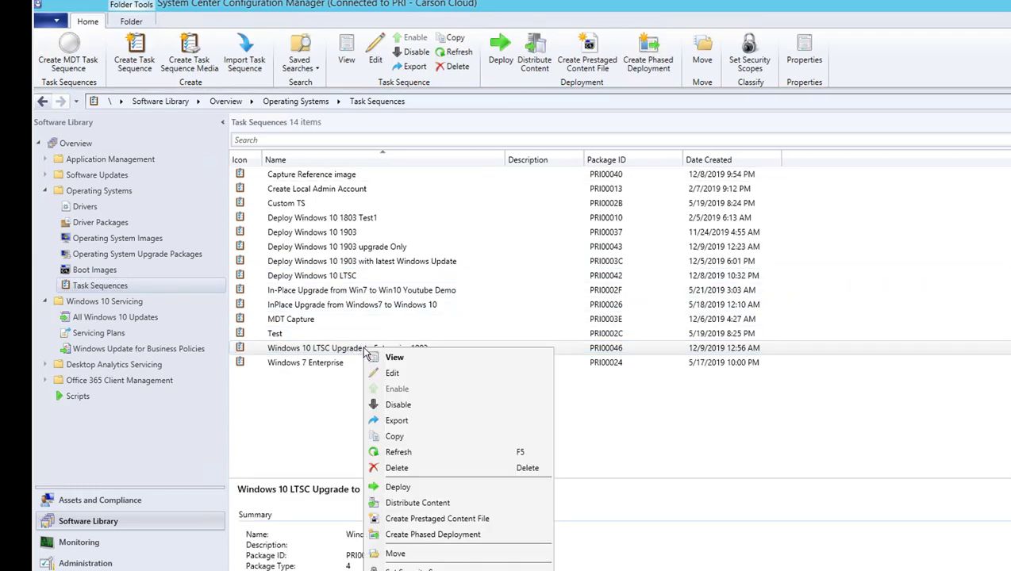
left_click(405, 375)
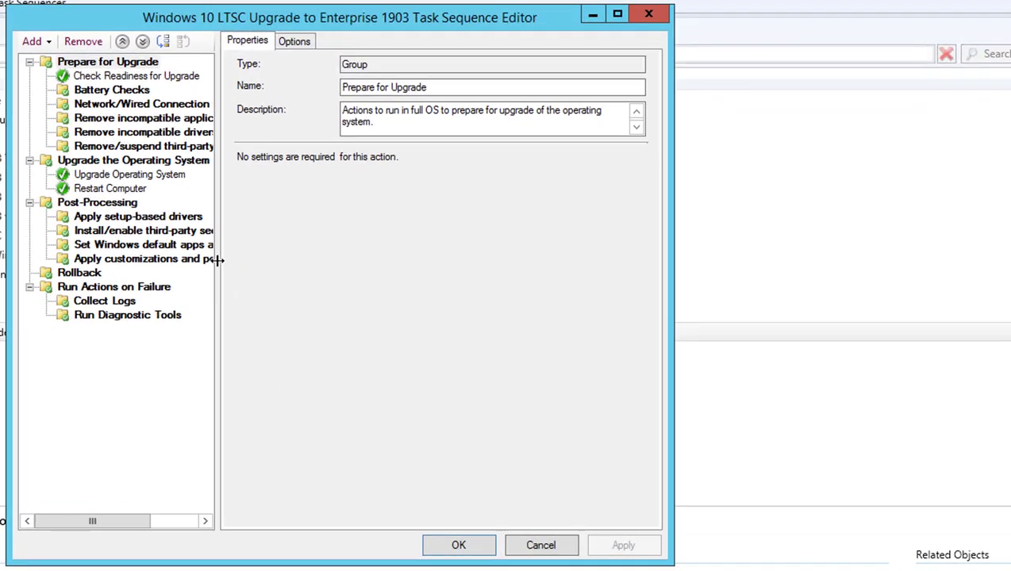
Review the readiness check and the battery, network, application, driver and third-party security groups under Prepare for Upgrade
left_click(124, 75)
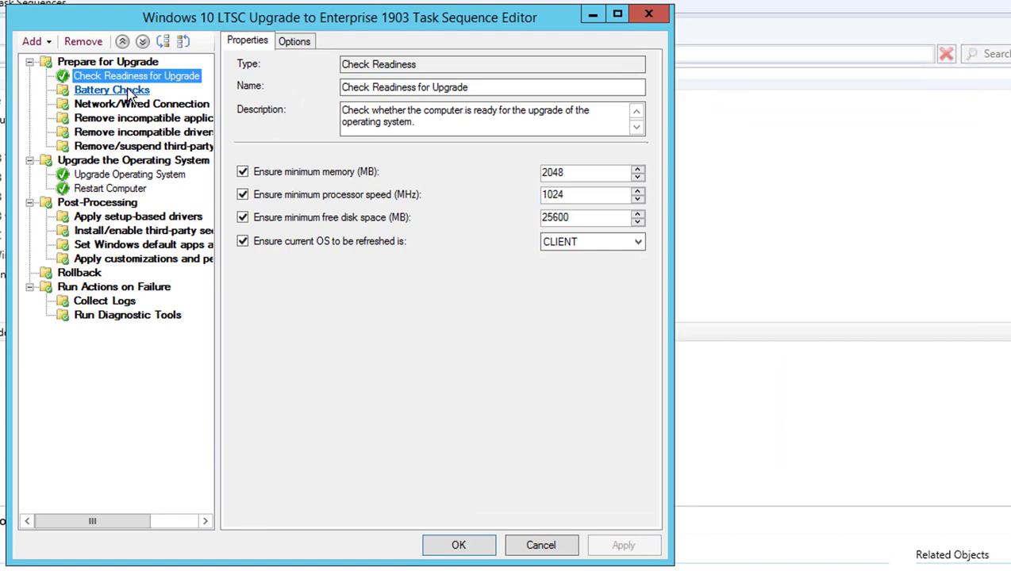
left_click(130, 92)
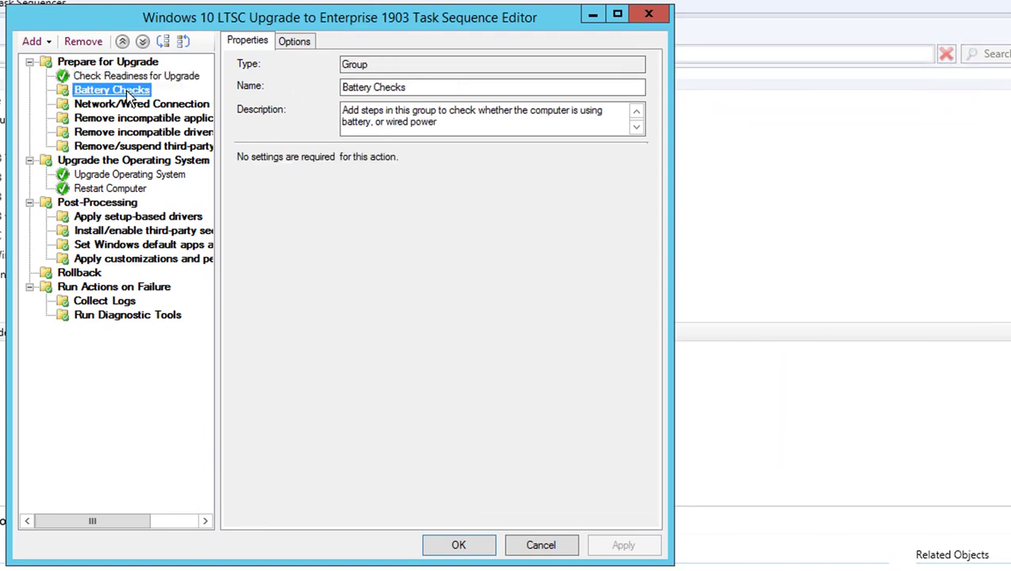
left_click(128, 106)
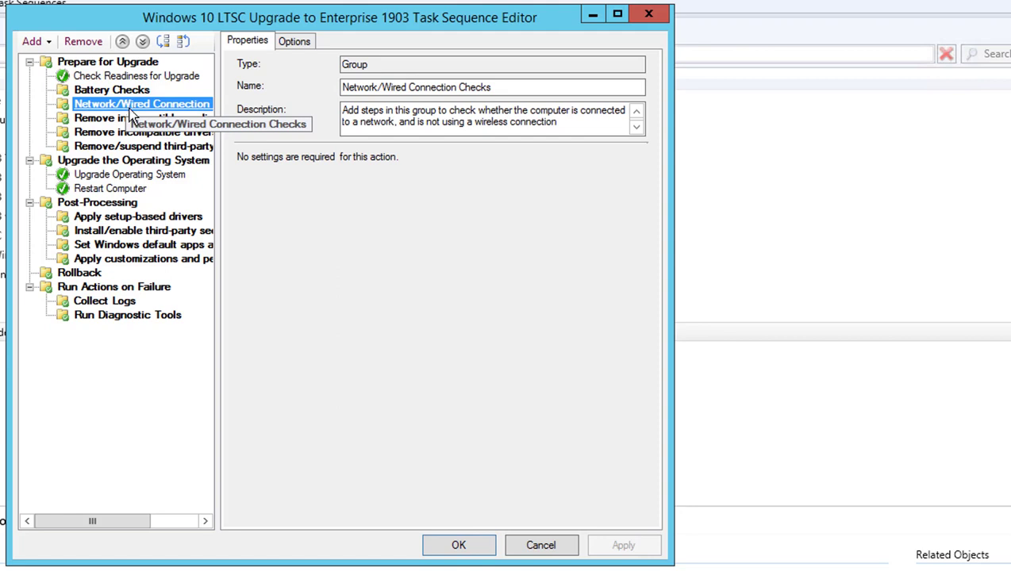
left_click(135, 119)
left_click(138, 135)
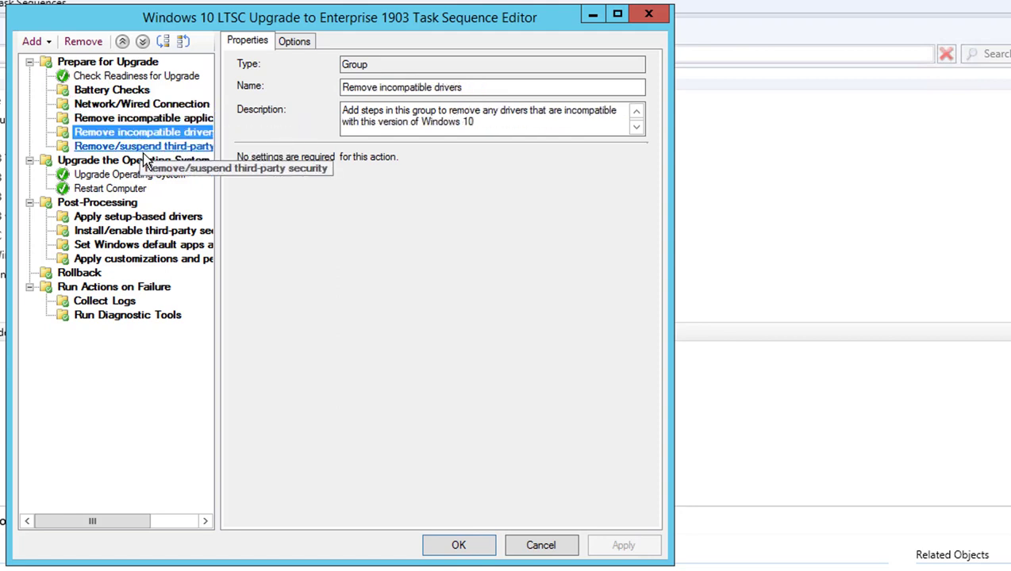
left_click(139, 147)
For the Upgrade Operating System step's product key, copy the example KMS key from the Windows 10 LTSC/LTSB note in the upgrade paths article
left_click(138, 175)
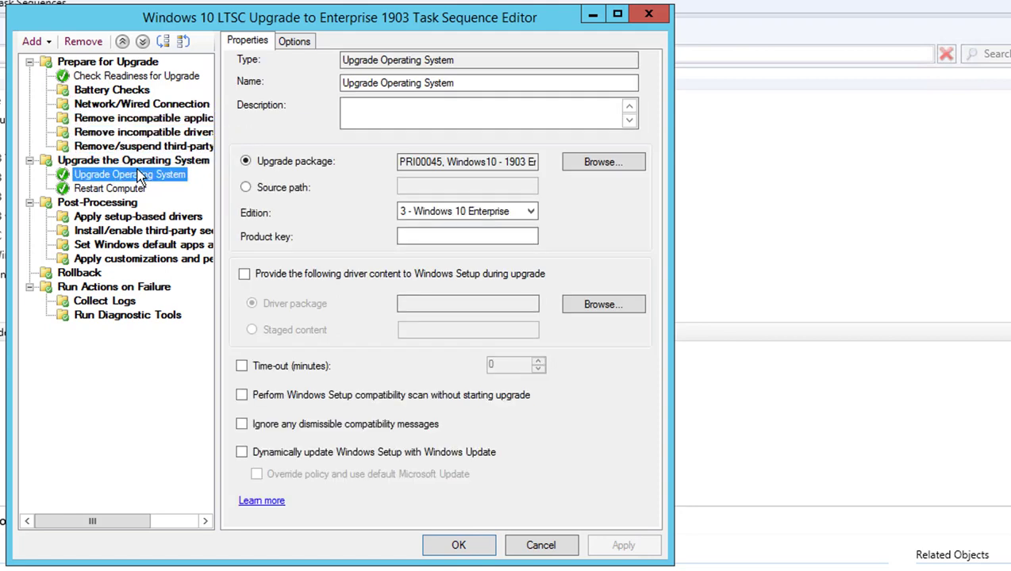
left_click(417, 235)
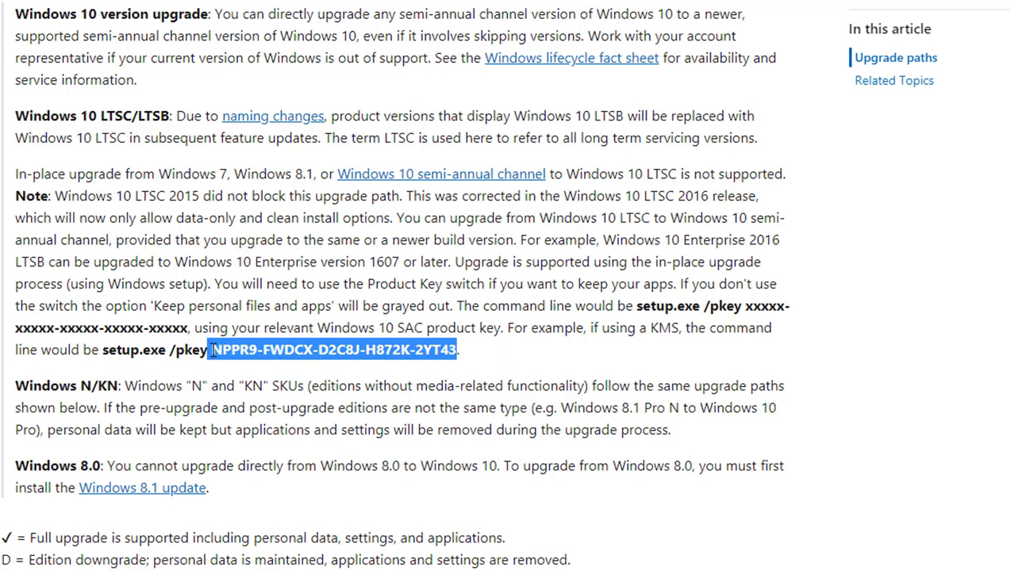
left_click(212, 350)
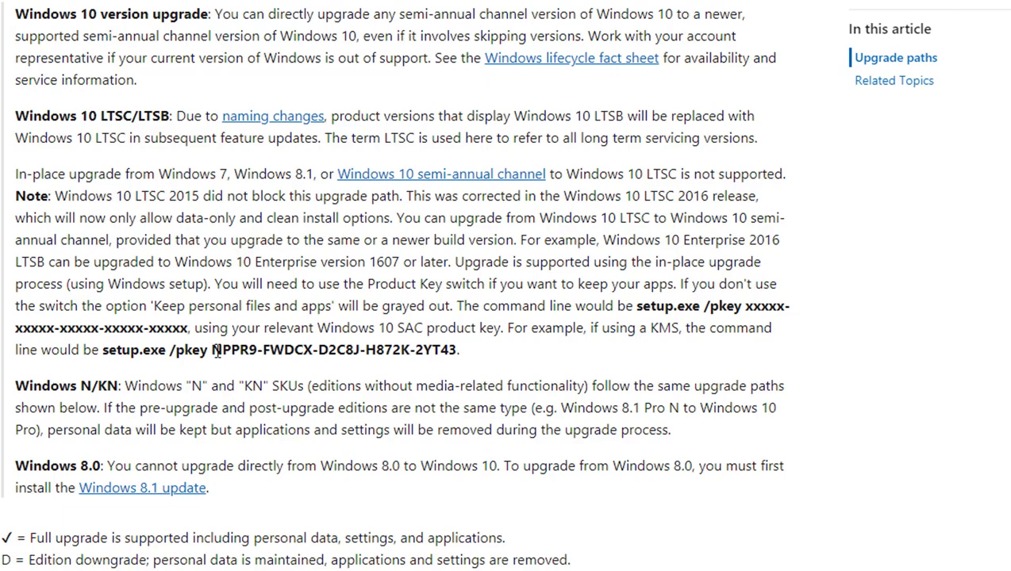
left_click_drag(212, 350, 466, 349)
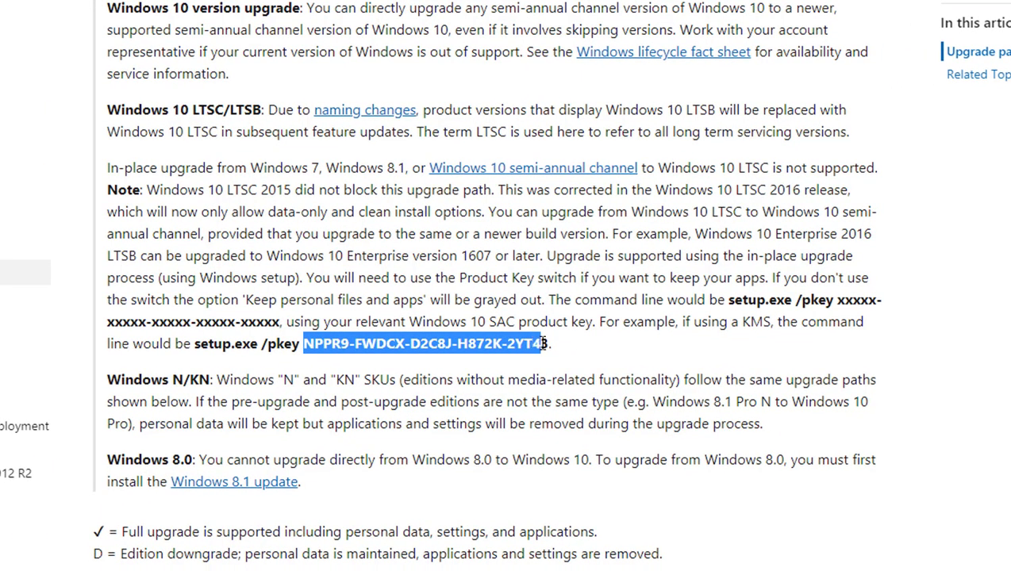
left_click_drag(542, 343, 549, 344)
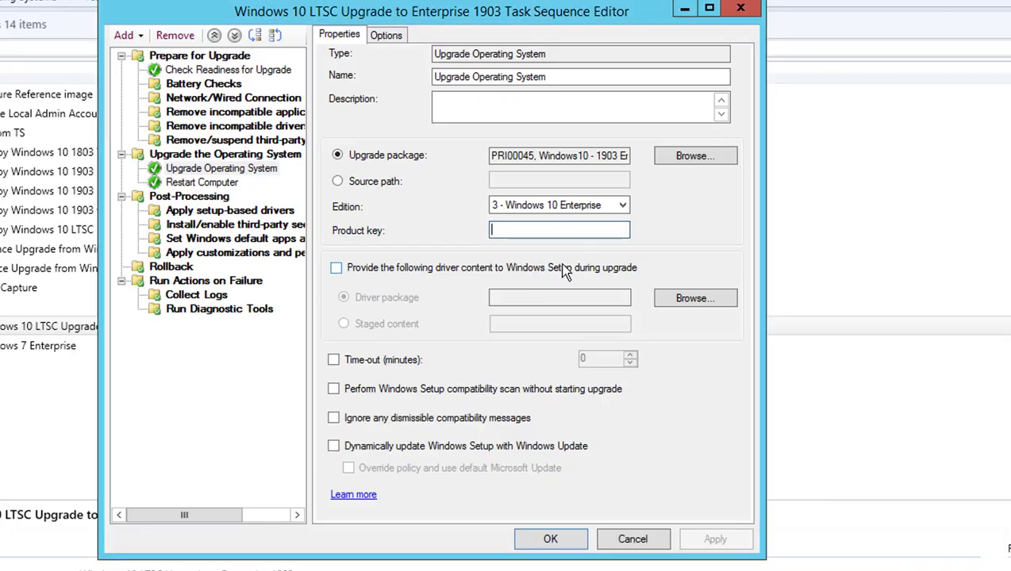
Paste the product key into the Upgrade Operating System step, then apply the change and close the task sequence editor
left_click(522, 231)
key("ctrl+v")
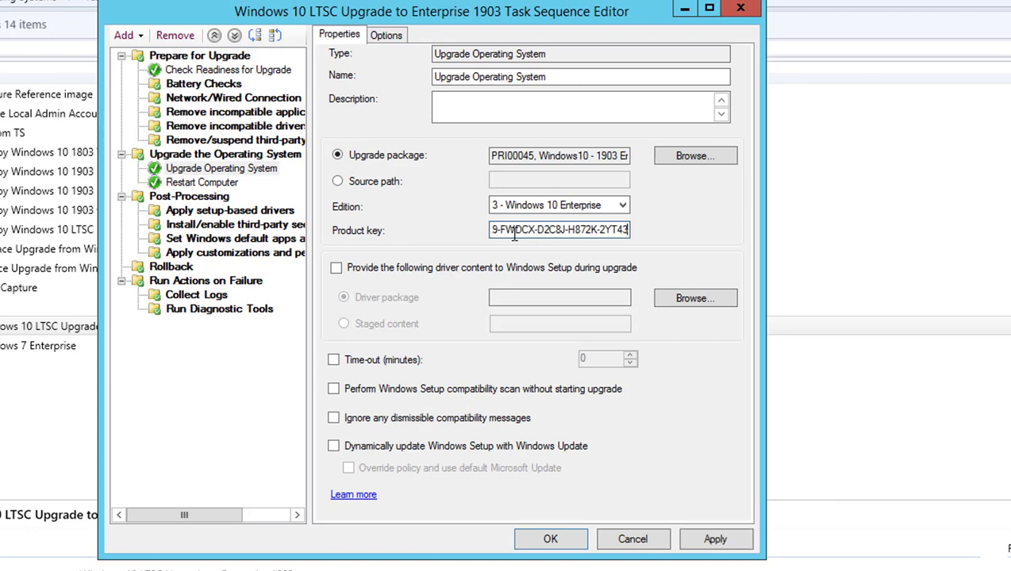
left_click(716, 543)
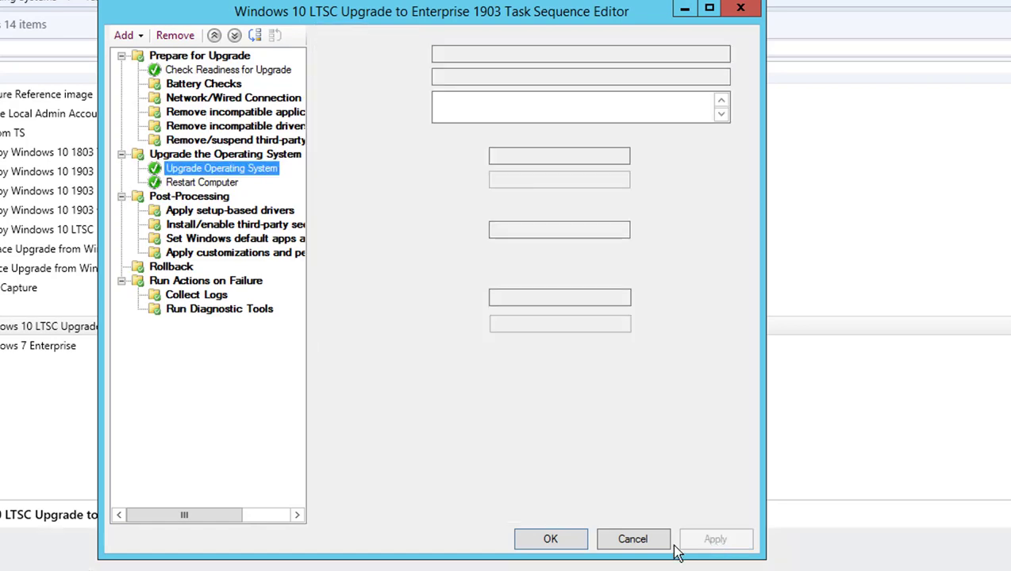
left_click(555, 543)
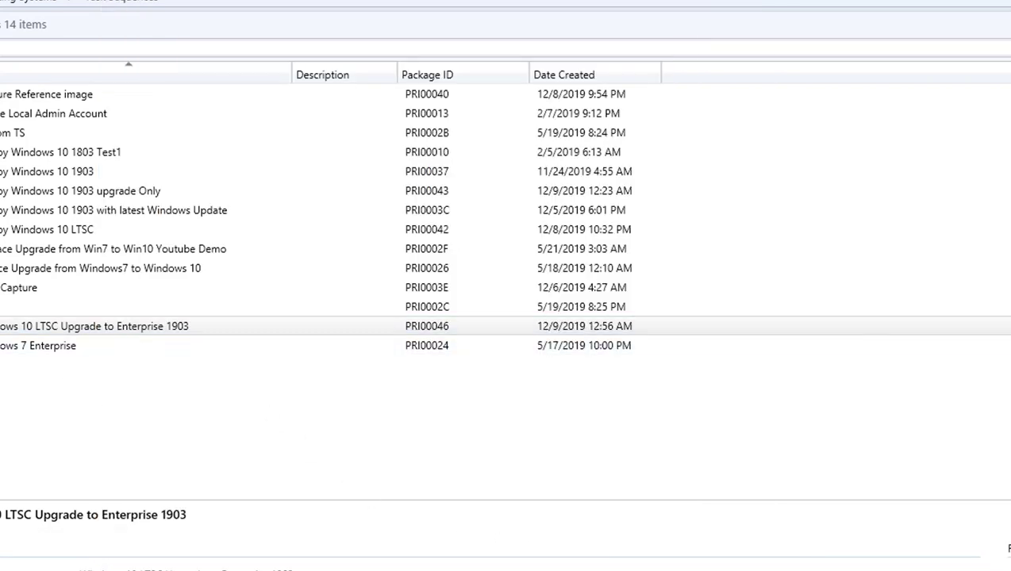
Start a deployment of the "Windows 10 LTSC Upgrade to Enterprise 1903" task sequence
left_click(78, 329)
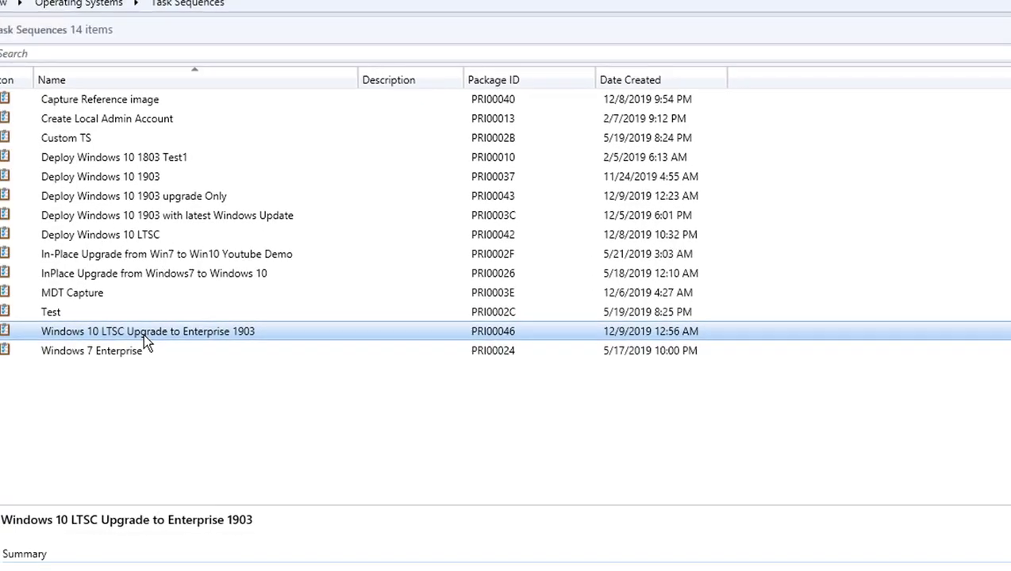
right_click(78, 329)
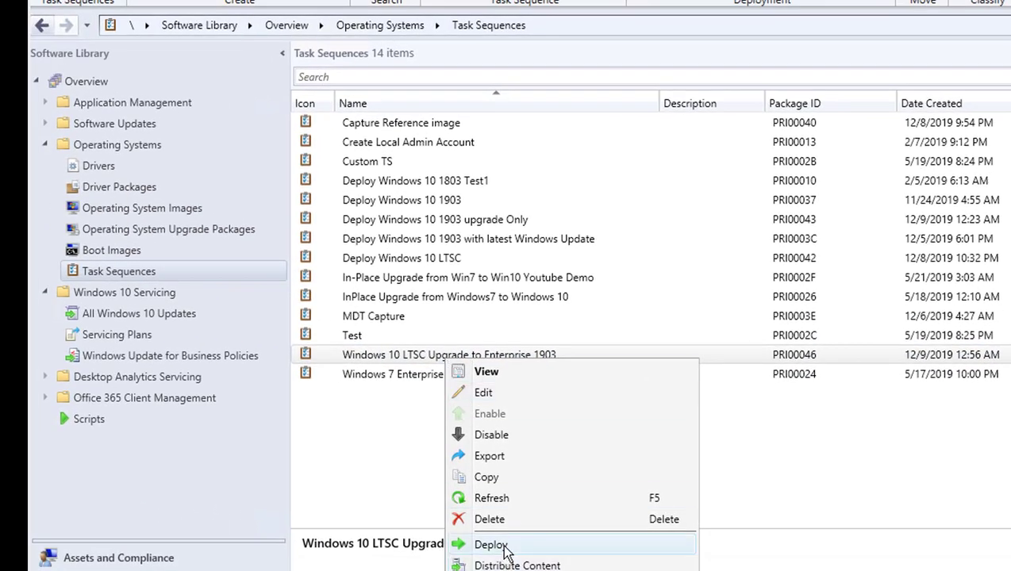
left_click(425, 362)
right_click(426, 362)
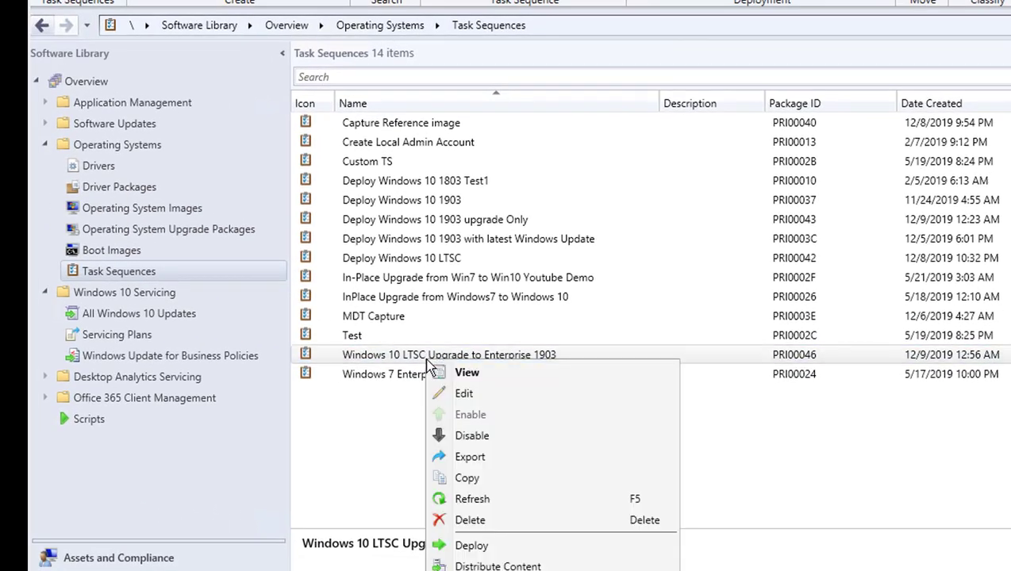
left_click(472, 545)
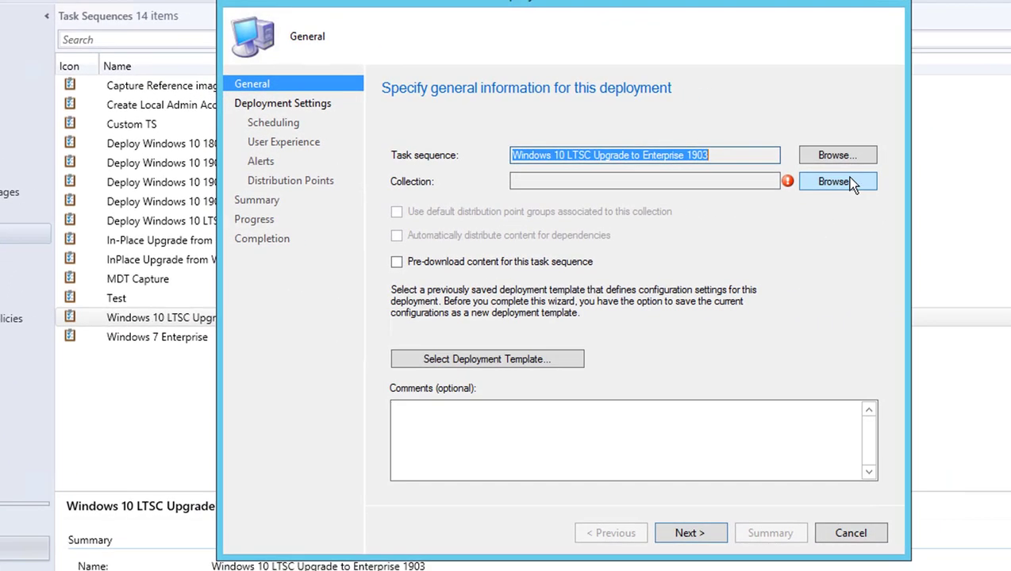
Target the deployment at the All Clients device collection, leave content pre-download off, and continue to the deployment settings
left_click(853, 182)
left_click(736, 371)
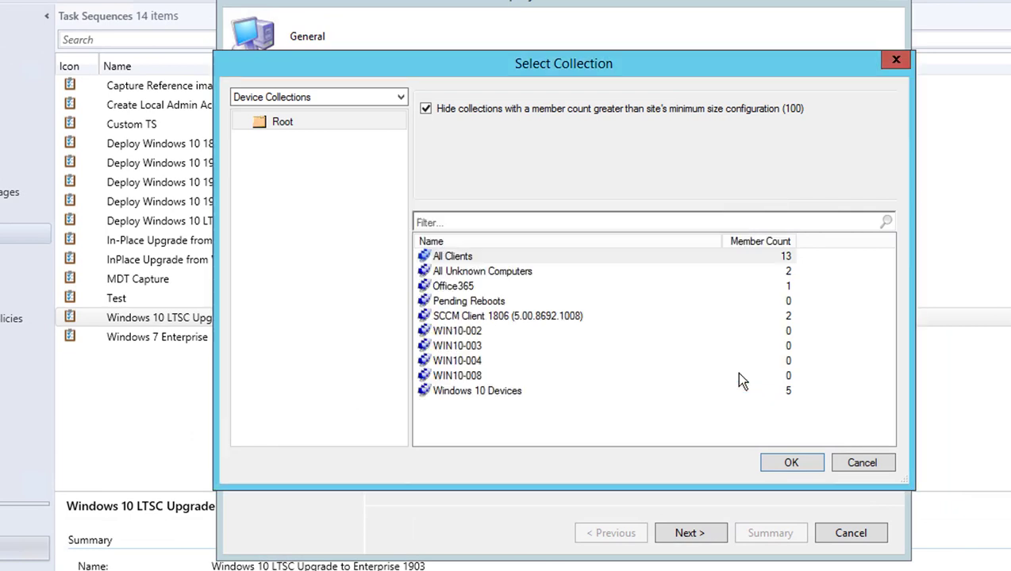
left_click(465, 257)
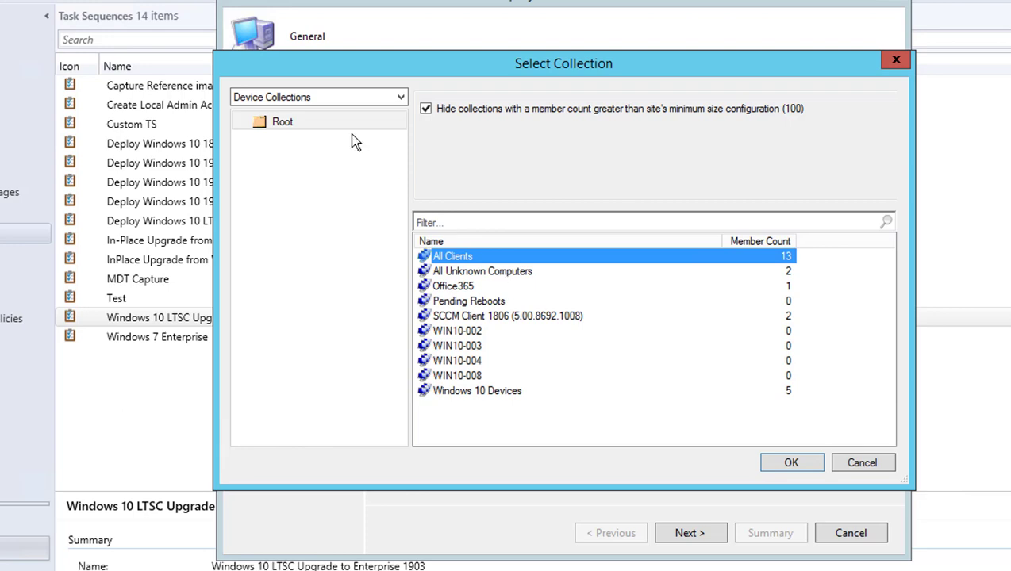
left_click(340, 99)
left_click(339, 102)
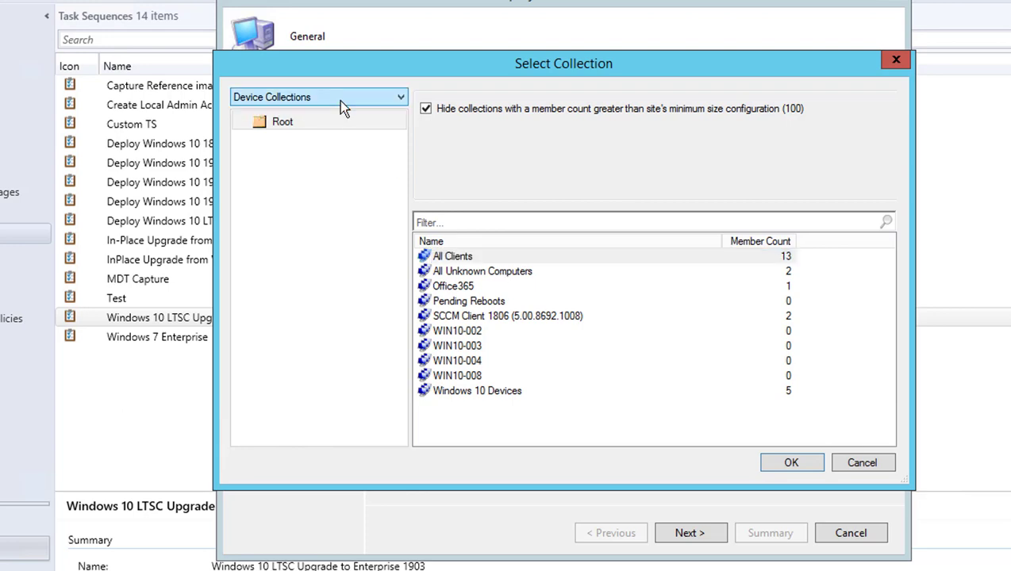
left_click(470, 258)
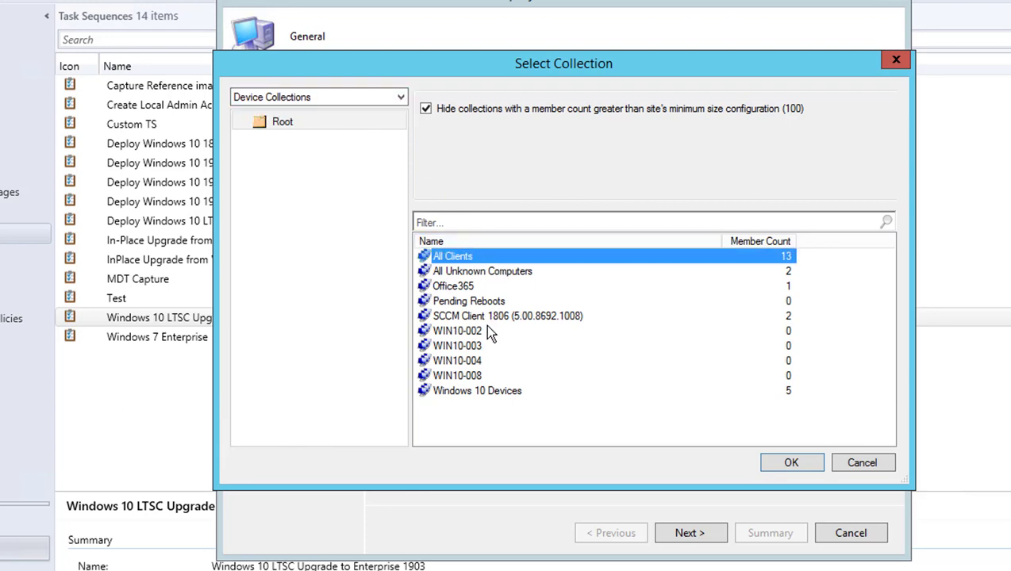
left_click(794, 465)
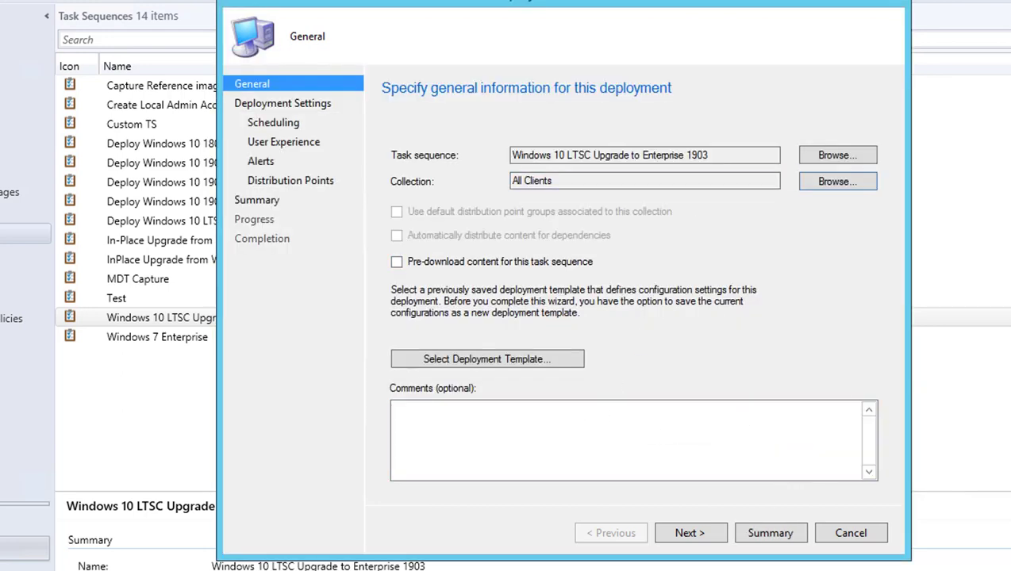
left_click(687, 533)
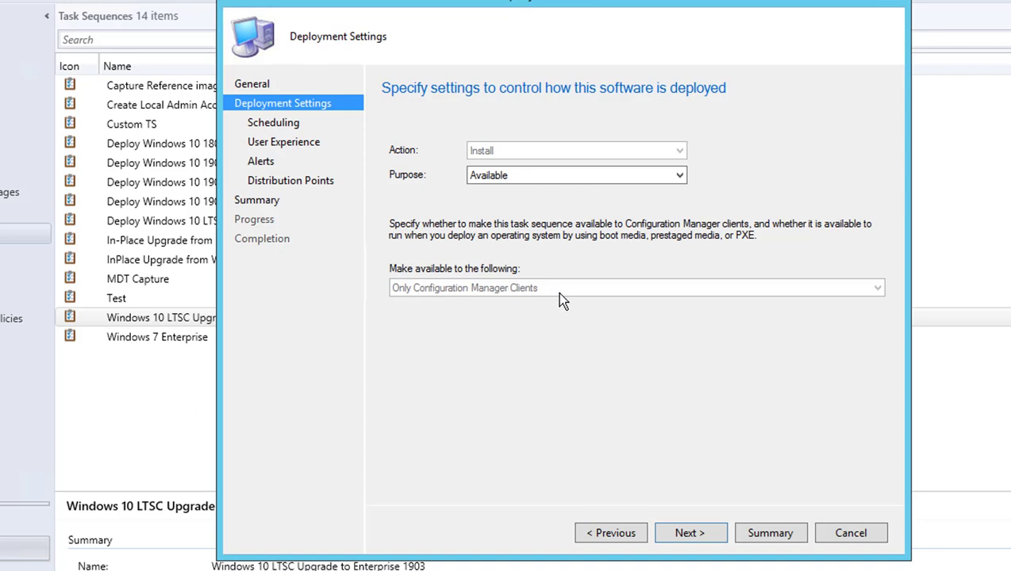
Keep the purpose as Available with no schedule, default user experience and no alerts, and continue to the distribution point options
left_click(688, 534)
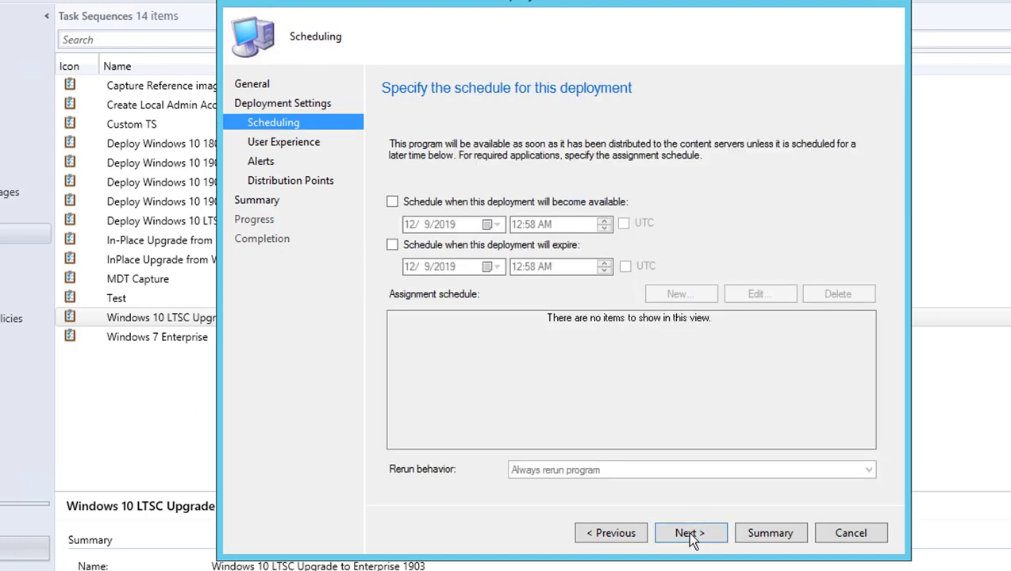
left_click(696, 541)
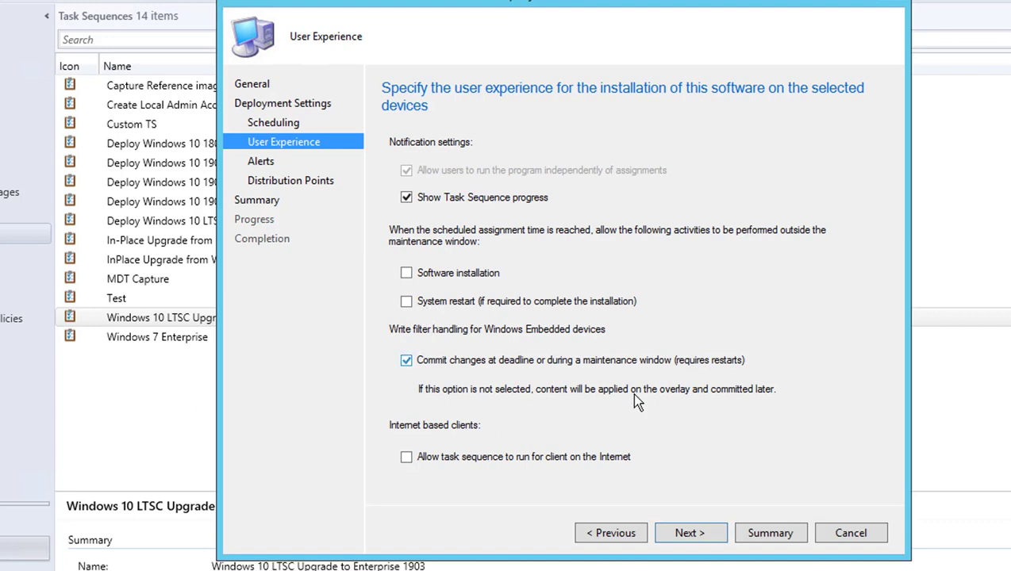
left_click(697, 542)
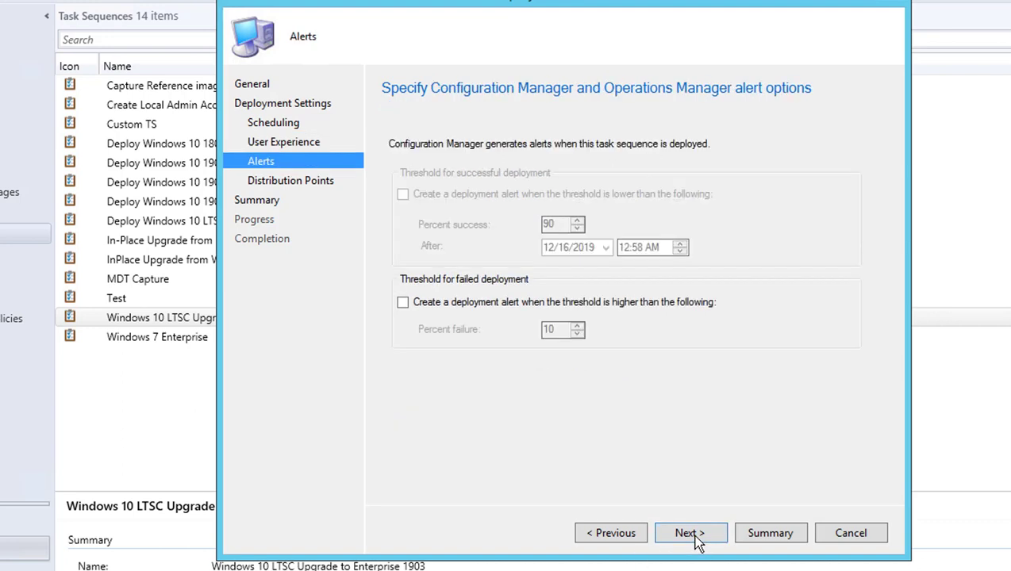
left_click(699, 536)
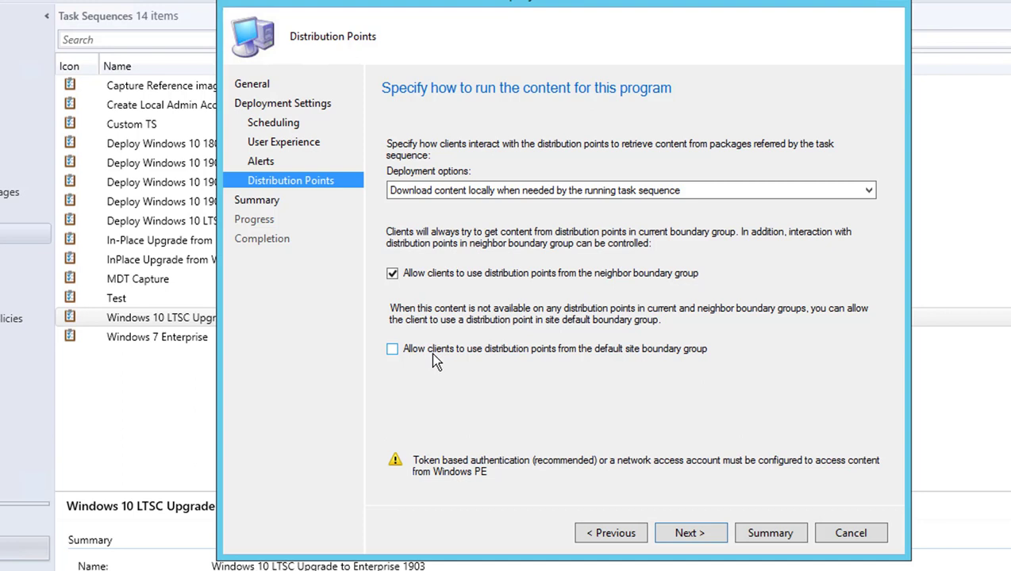
Allow clients to use distribution points from the default site boundary group, then complete the deployment and close the wizard
left_click(432, 355)
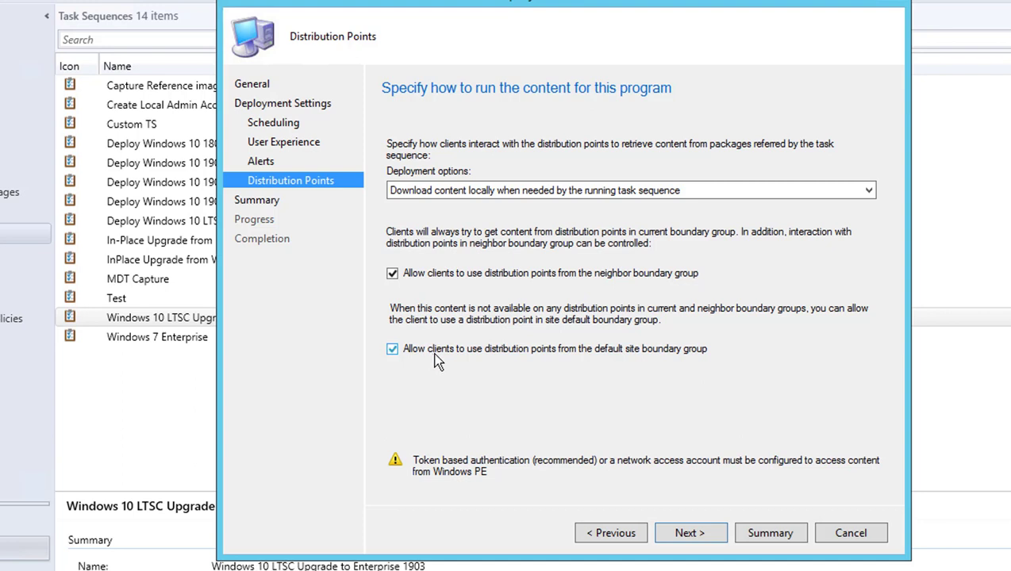
left_click(684, 534)
left_click(684, 533)
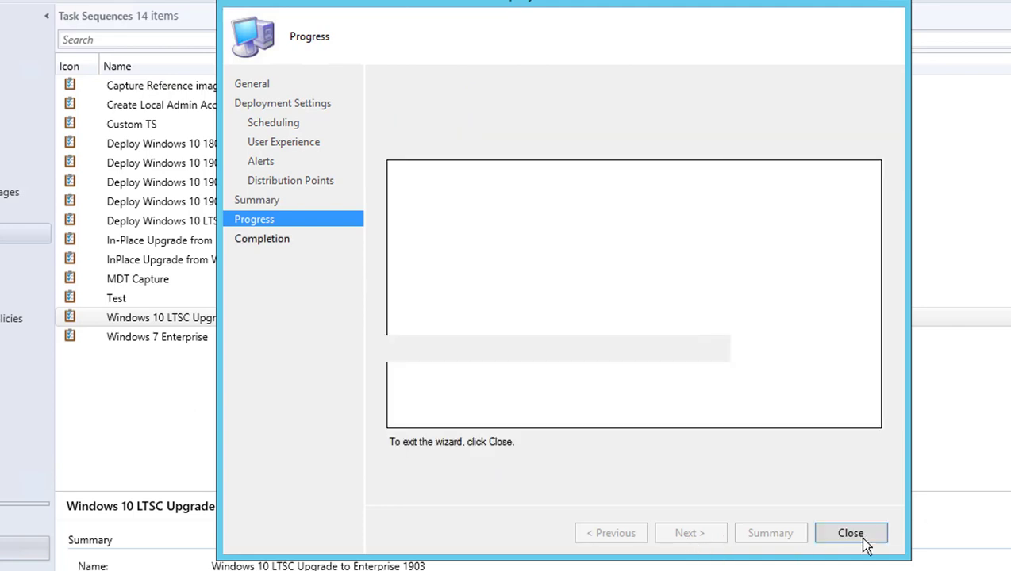
left_click(850, 533)
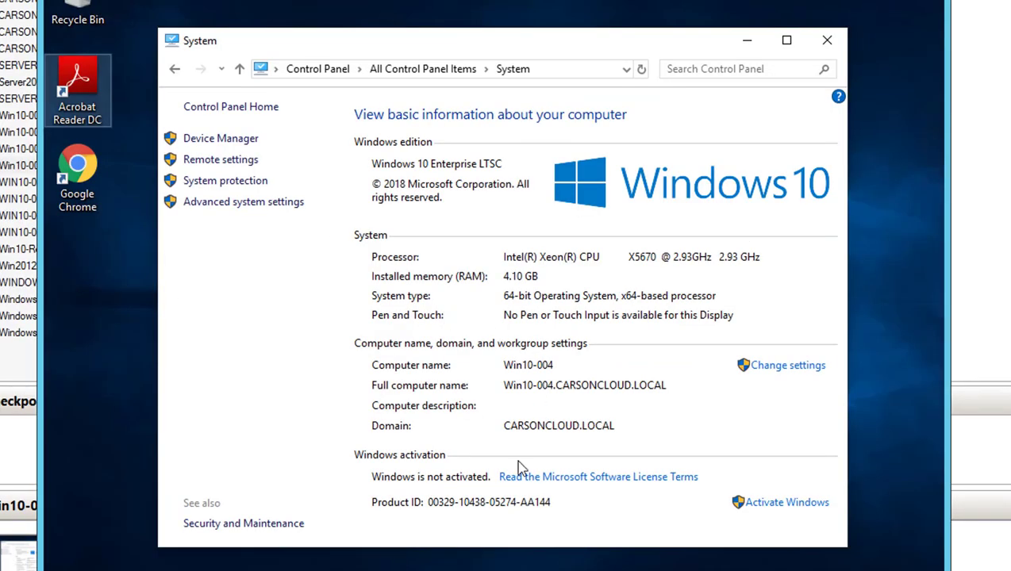
On the Win10-004 client, find and open Software Center
key("super")
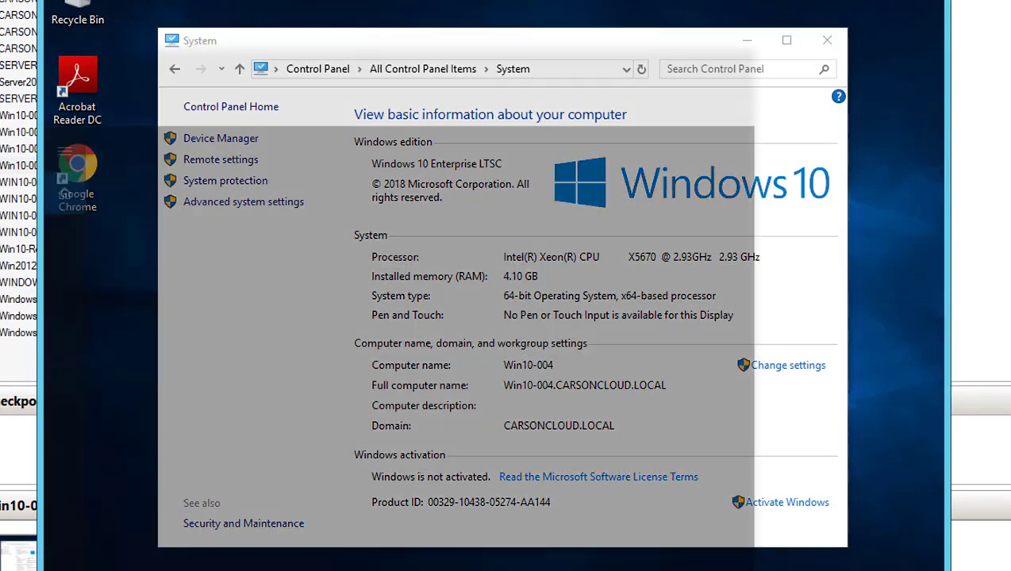
type("software")
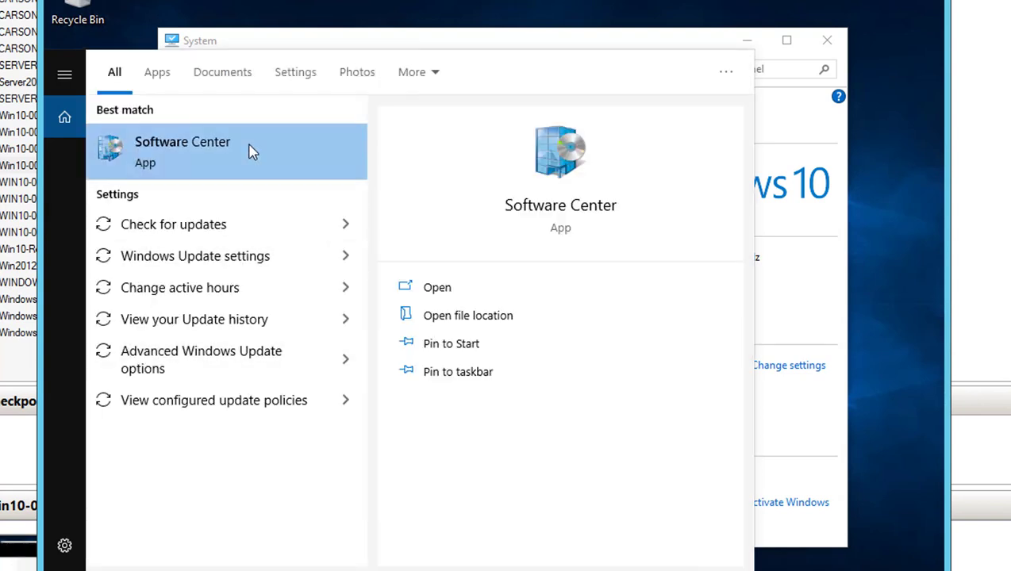
left_click(249, 150)
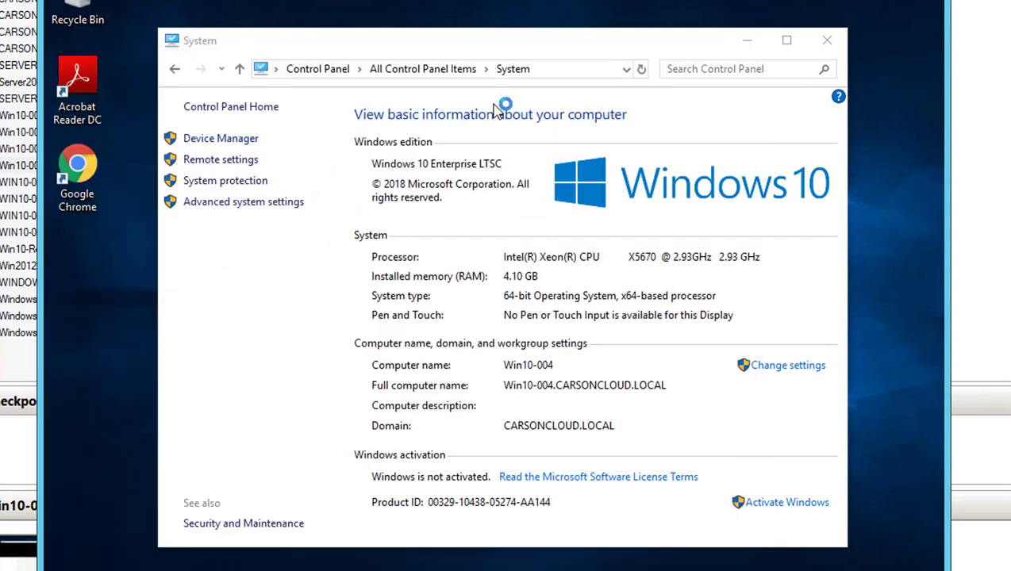
Run the Machine Policy Retrieval & Evaluation Cycle from the client's Configuration Manager properties, then close the properties
left_click(434, 70)
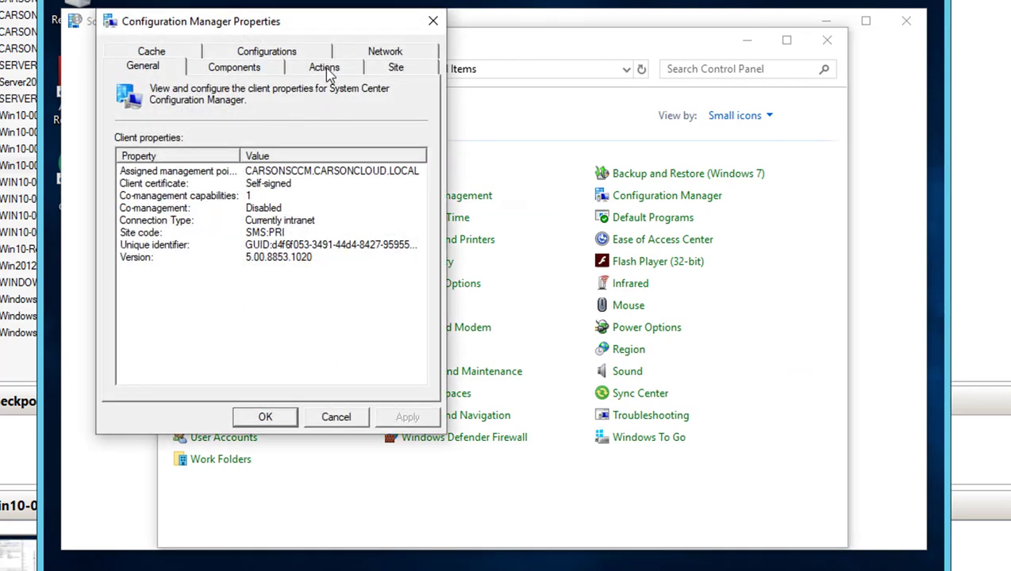
left_click(324, 68)
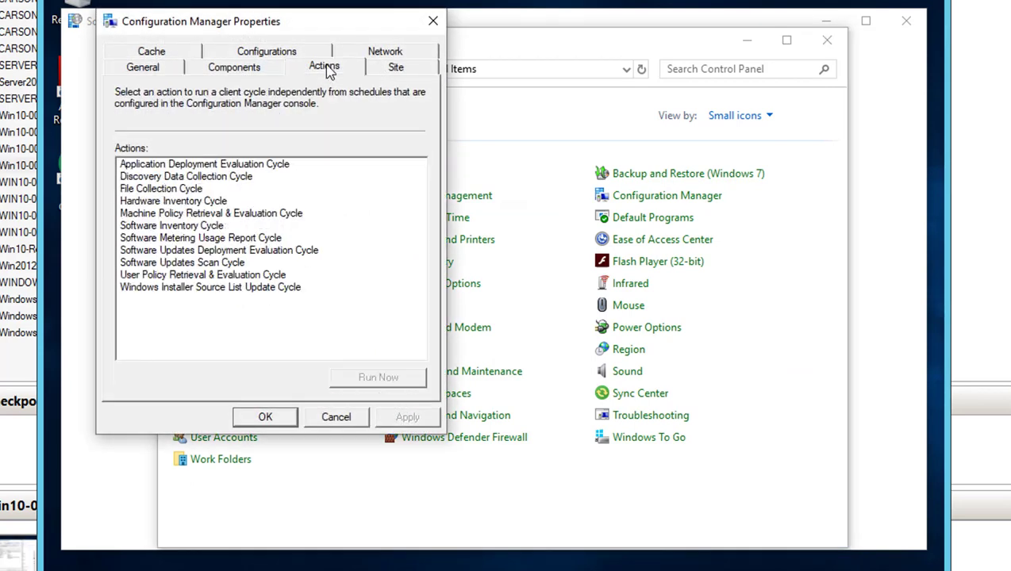
left_click(274, 215)
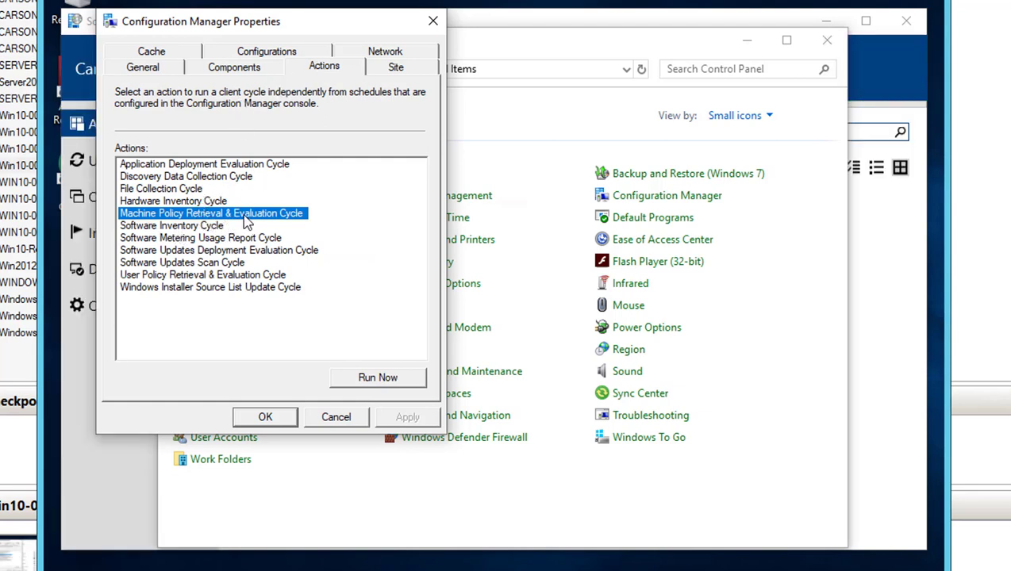
left_click(377, 383)
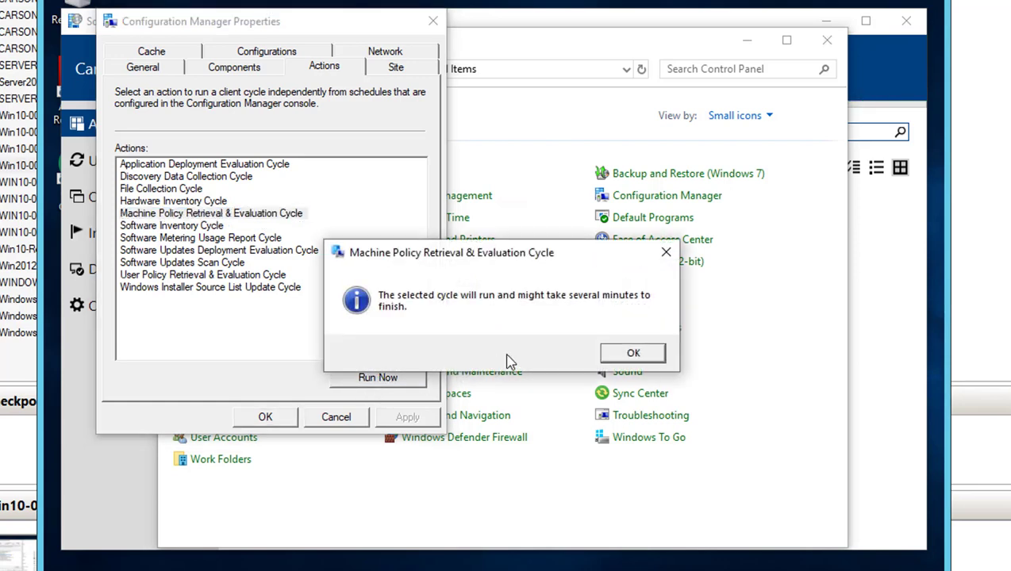
left_click(623, 356)
left_click(265, 417)
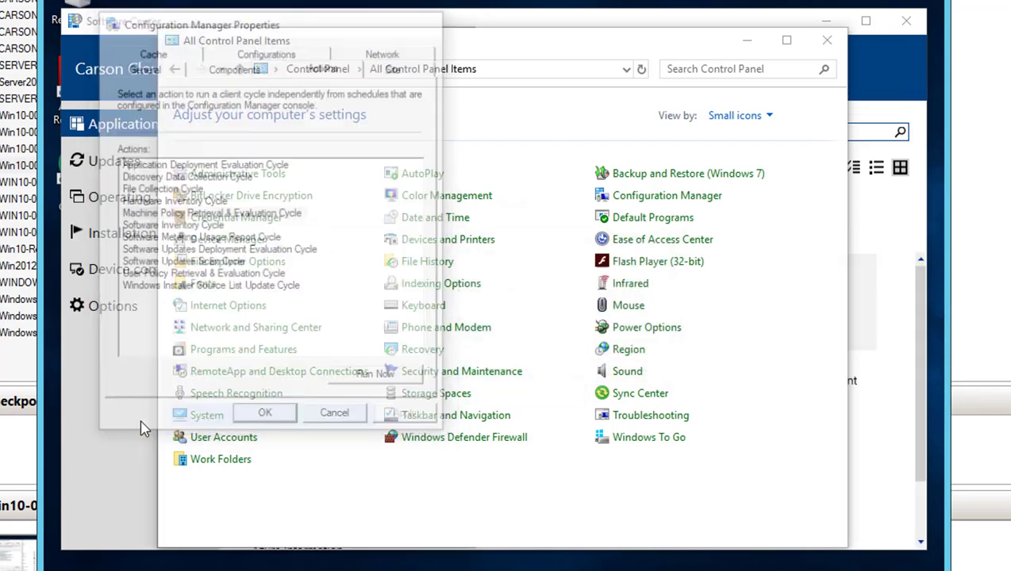
Check the Operating Systems list in Software Center for the new upgrade, reloading it through the Applications list
left_click(108, 444)
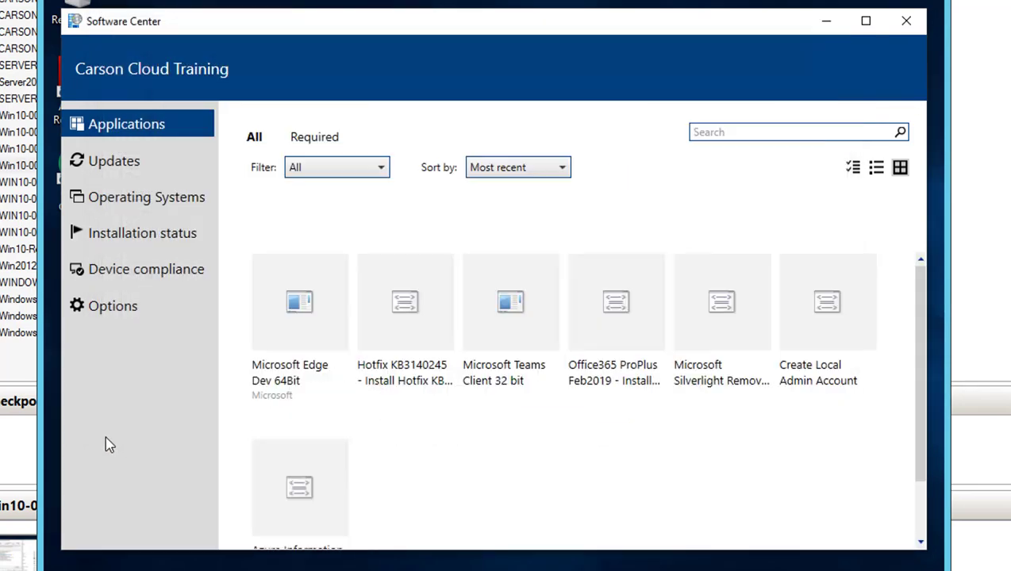
left_click(168, 205)
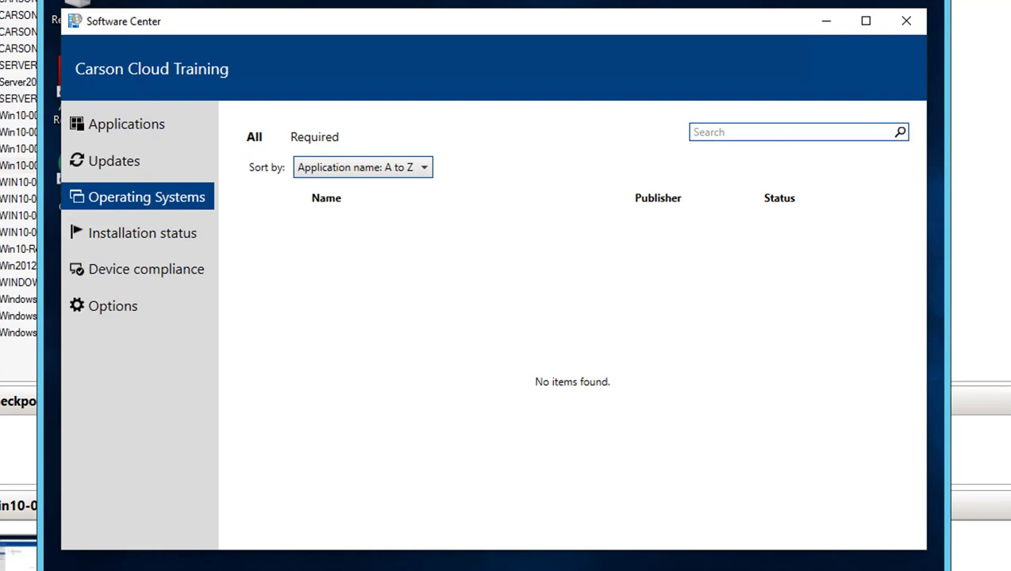
left_click(127, 124)
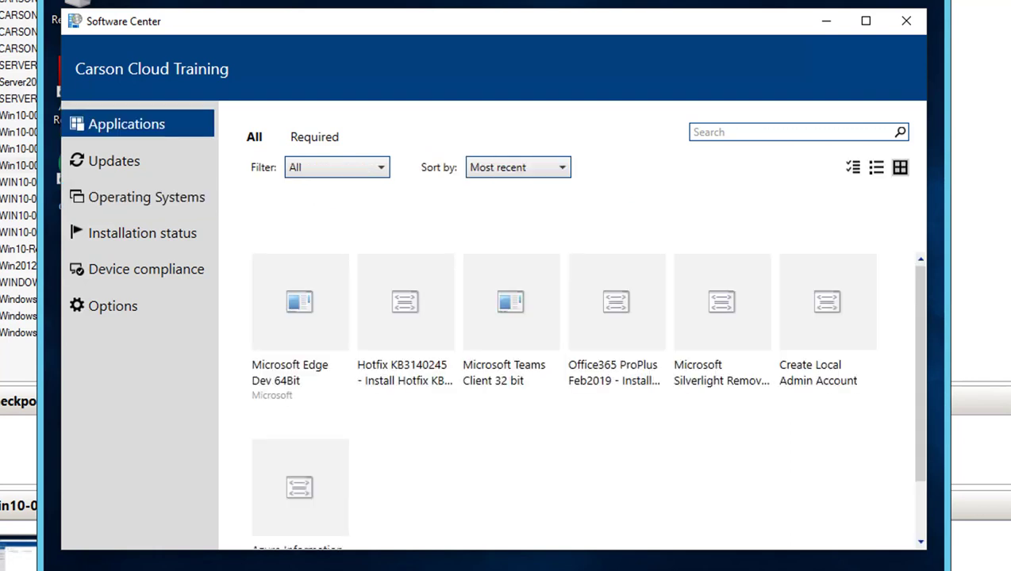
left_click(159, 208)
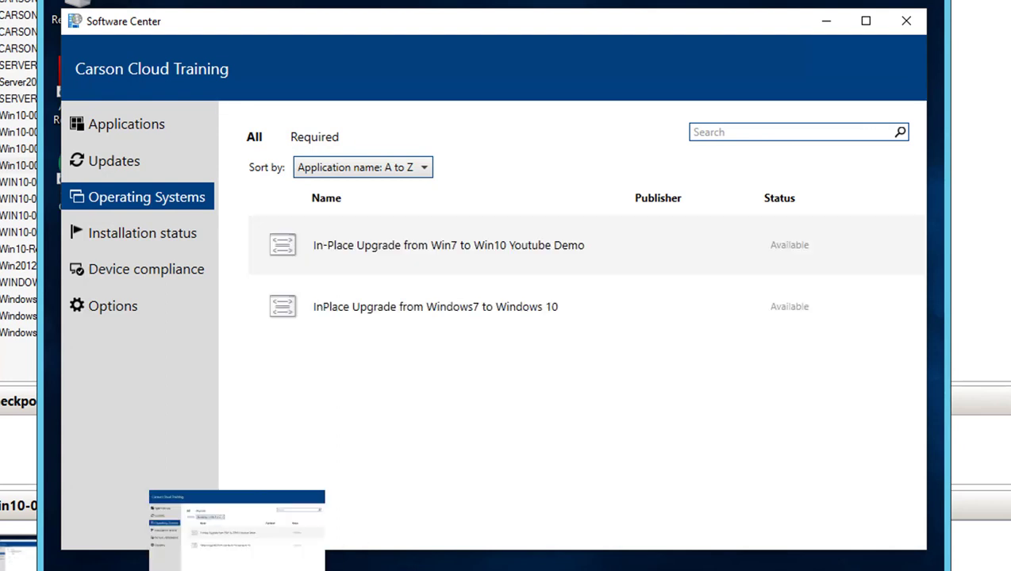
Reopen the Configuration Manager client properties from Control Panel and trigger the Machine Policy Retrieval & Evaluation Cycle once more
left_click(270, 533)
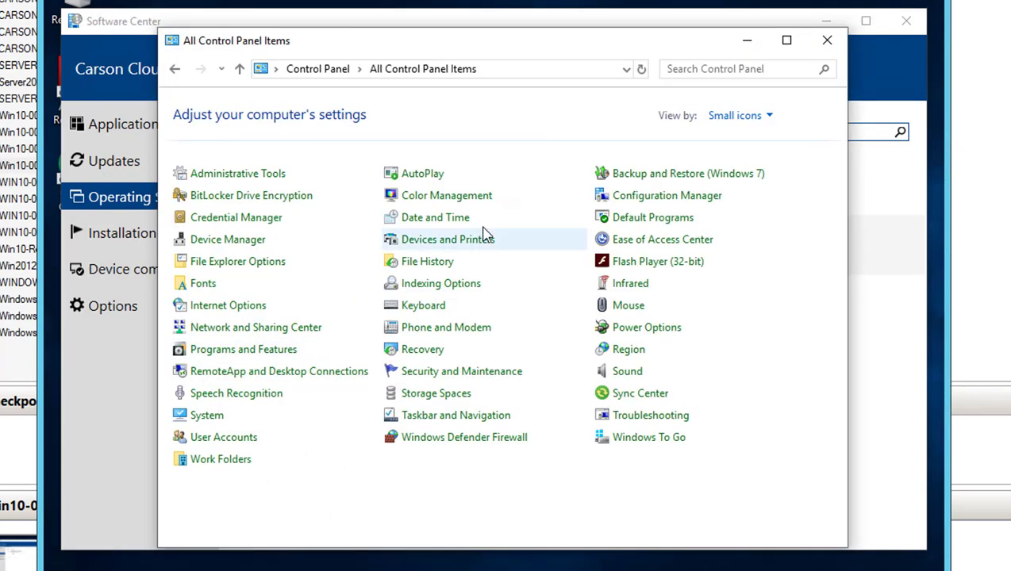
left_click(635, 200)
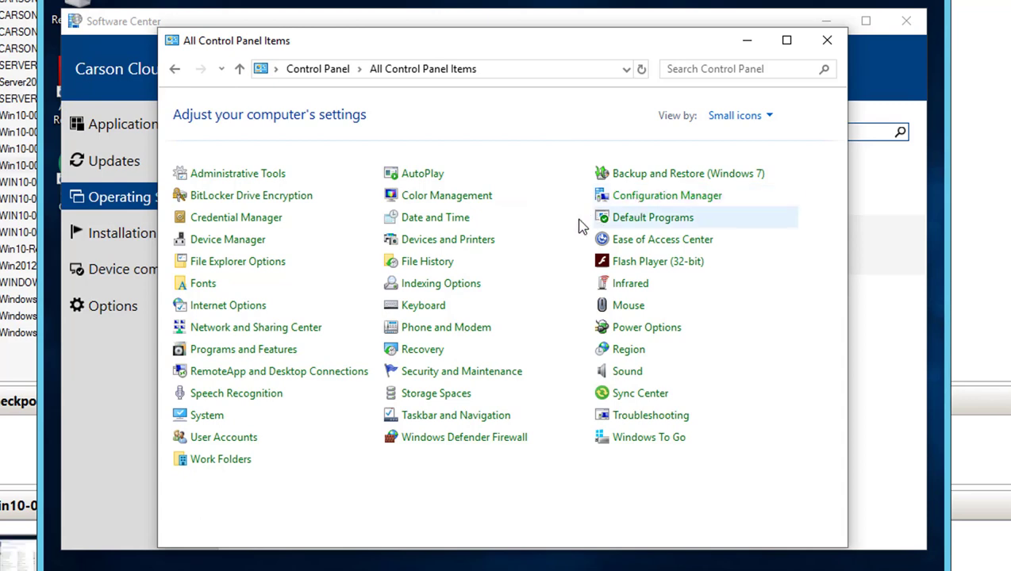
left_click(425, 163)
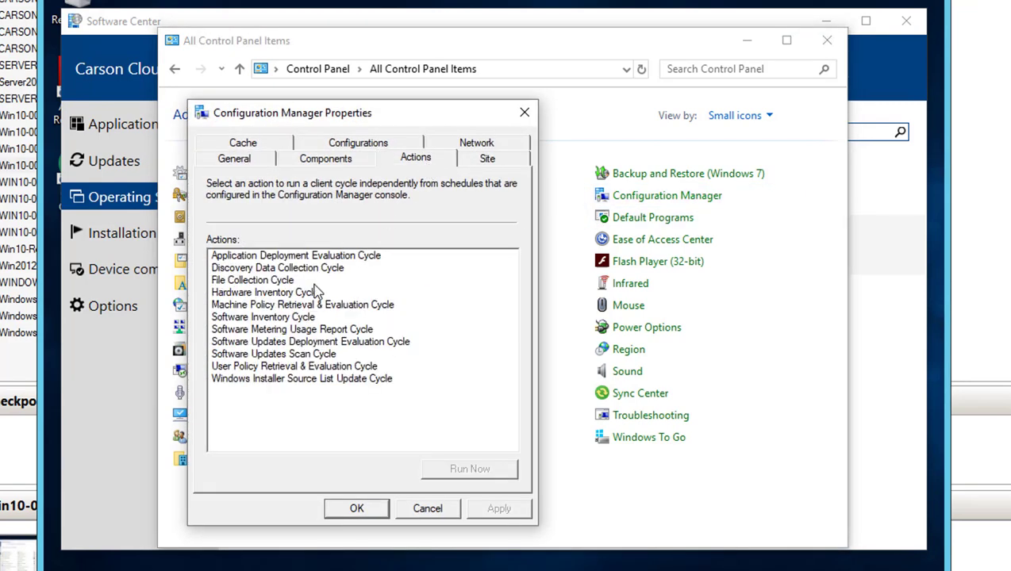
left_click(310, 304)
left_click(449, 470)
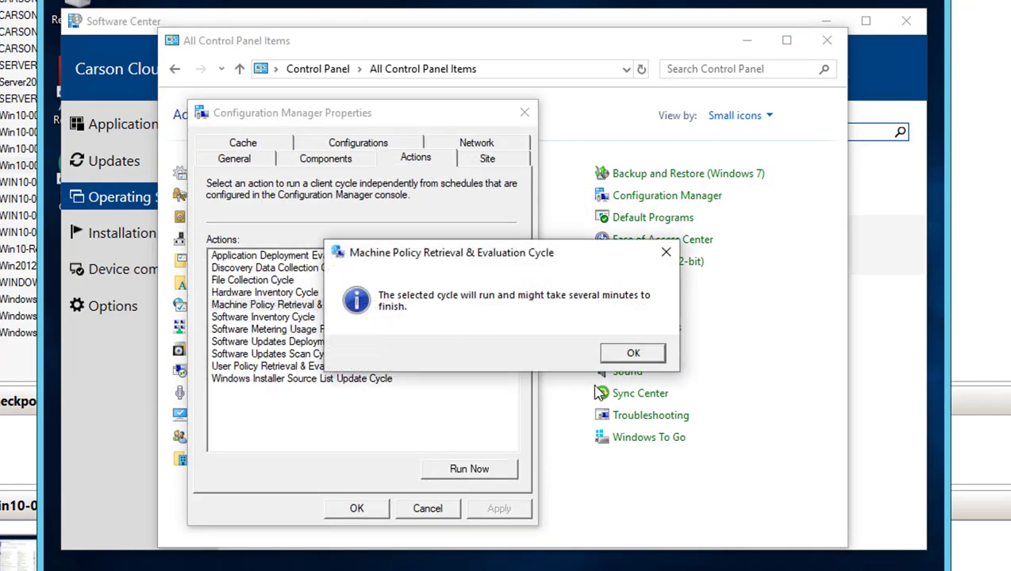
left_click(625, 355)
left_click(358, 508)
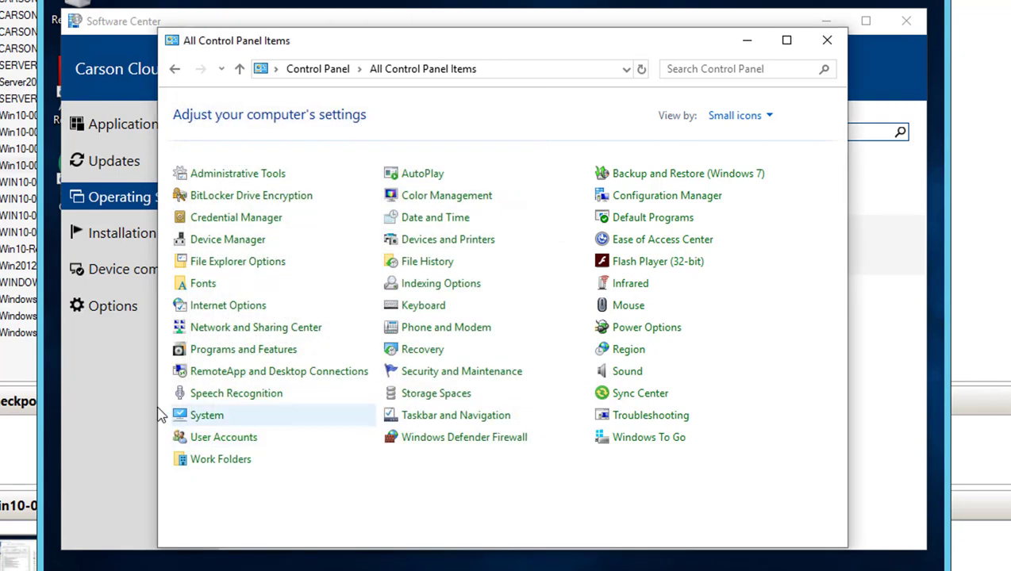
Return to Software Center and reload its Operating Systems list after visiting Applications
left_click(110, 405)
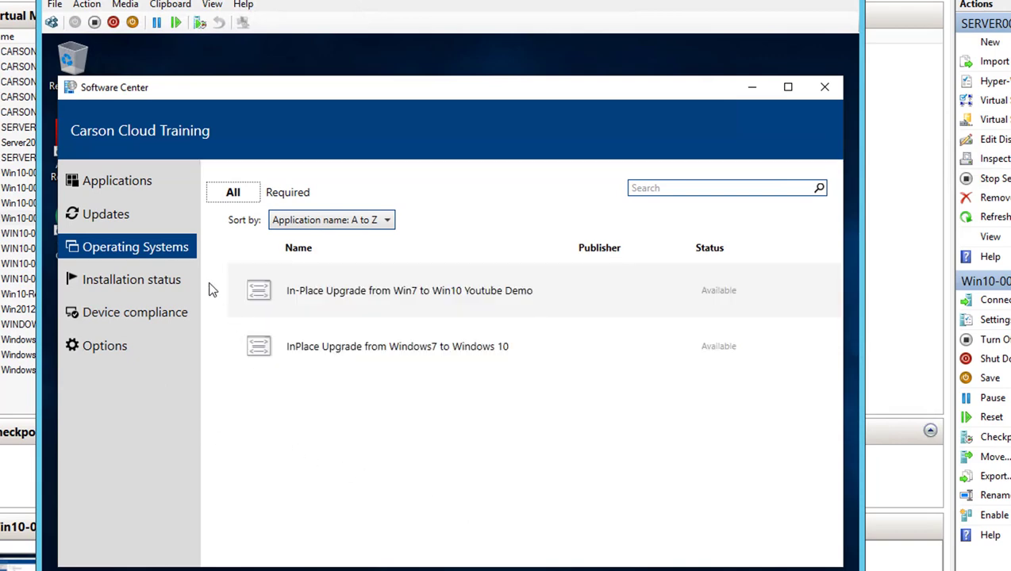
left_click(141, 190)
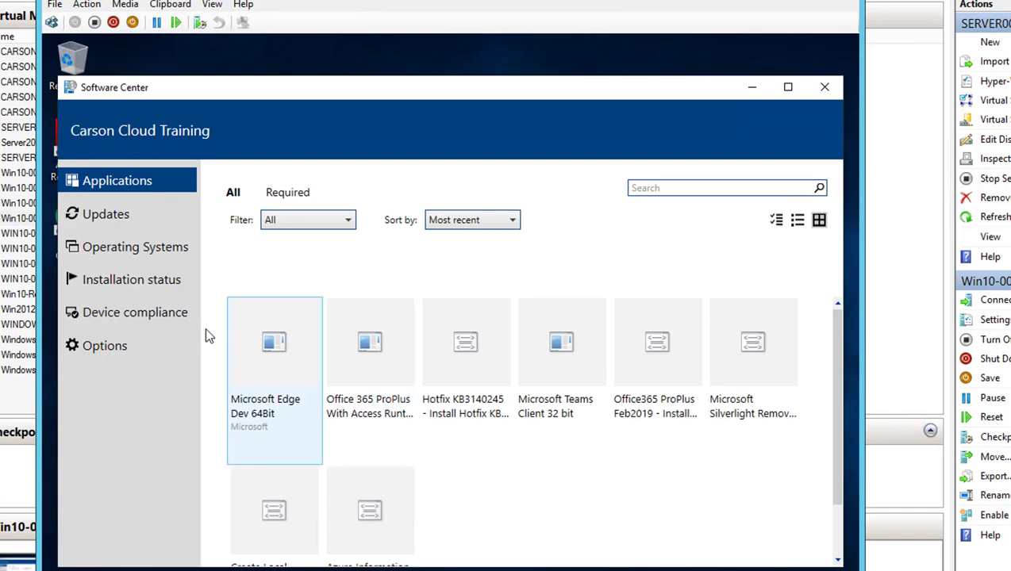
left_click(140, 251)
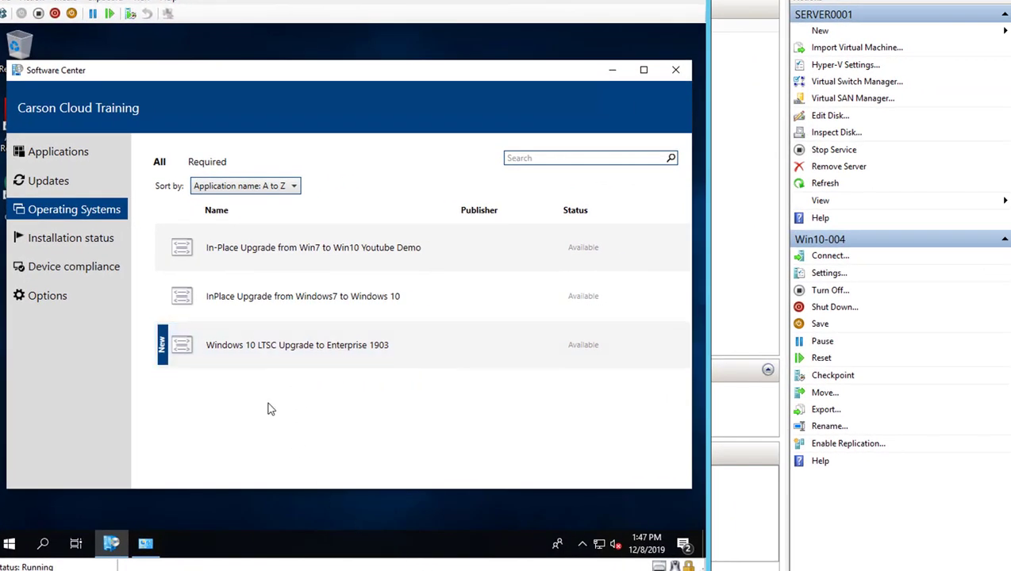
Install Windows 10 LTSC Upgrade to Enterprise 1903, confirm the in-place upgrade, and move the Installation Progress window below the upgrade details
left_click(347, 354)
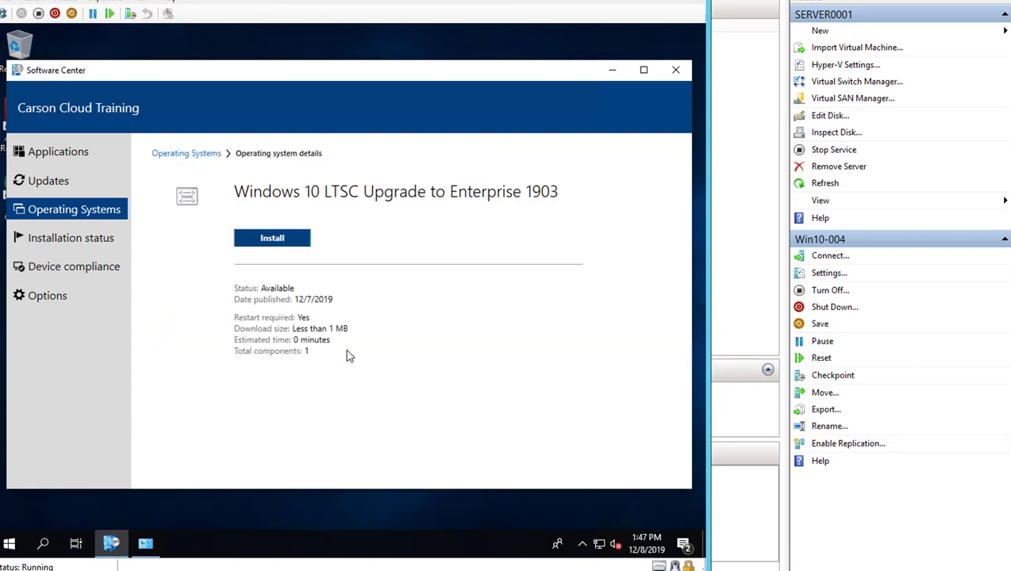
left_click(284, 241)
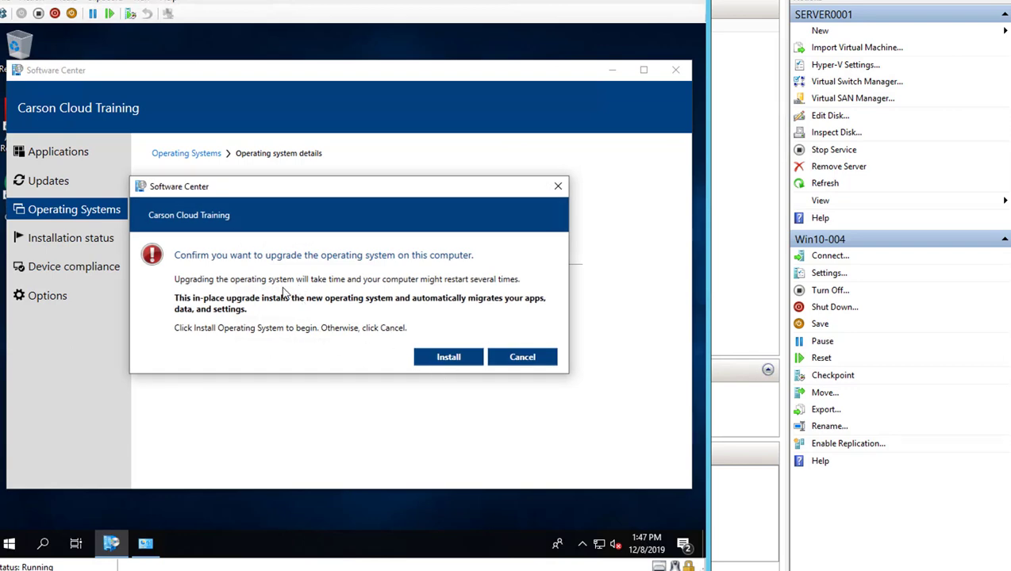
left_click(444, 358)
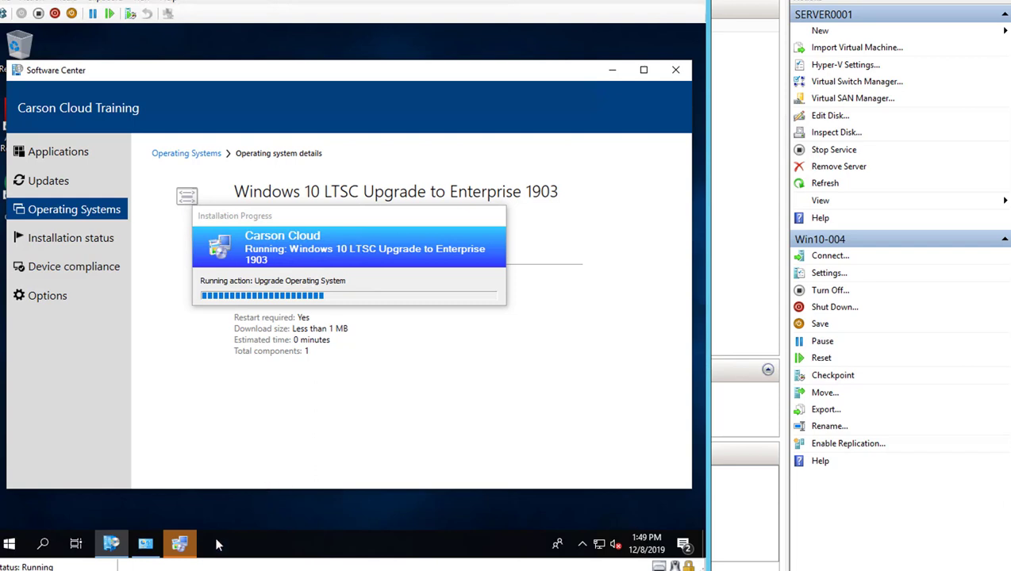
left_click(182, 544)
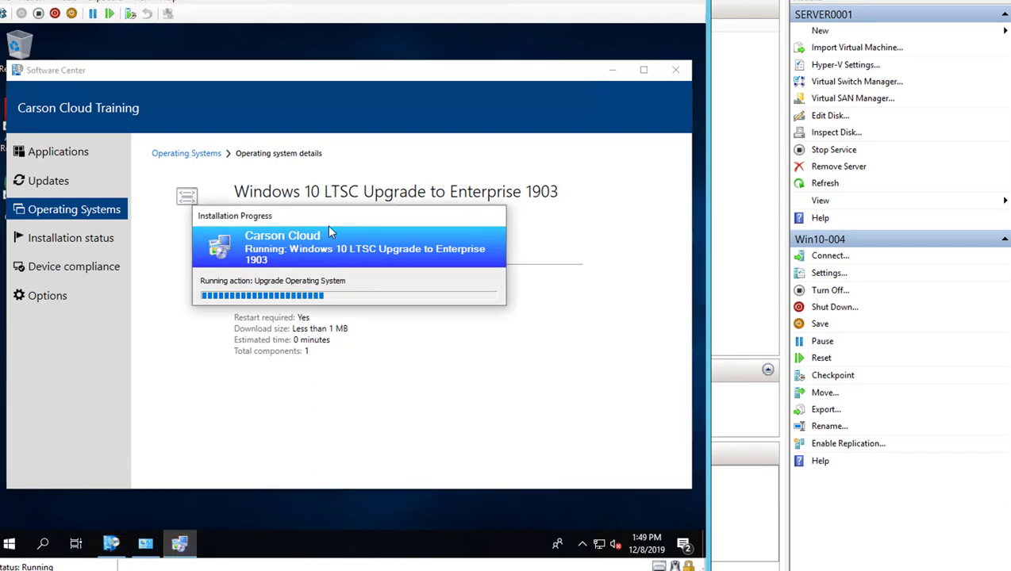
left_click_drag(327, 222, 336, 378)
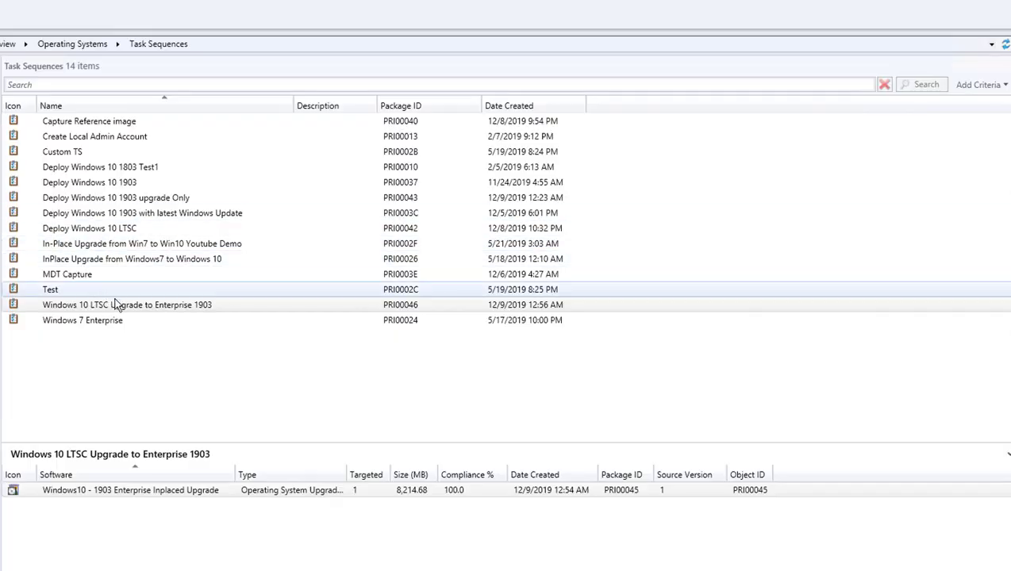
Open the Windows 10 LTSC Upgrade to Enterprise 1903 task sequence for editing and inspect the Upgrade Operating System step's product key
right_click(131, 306)
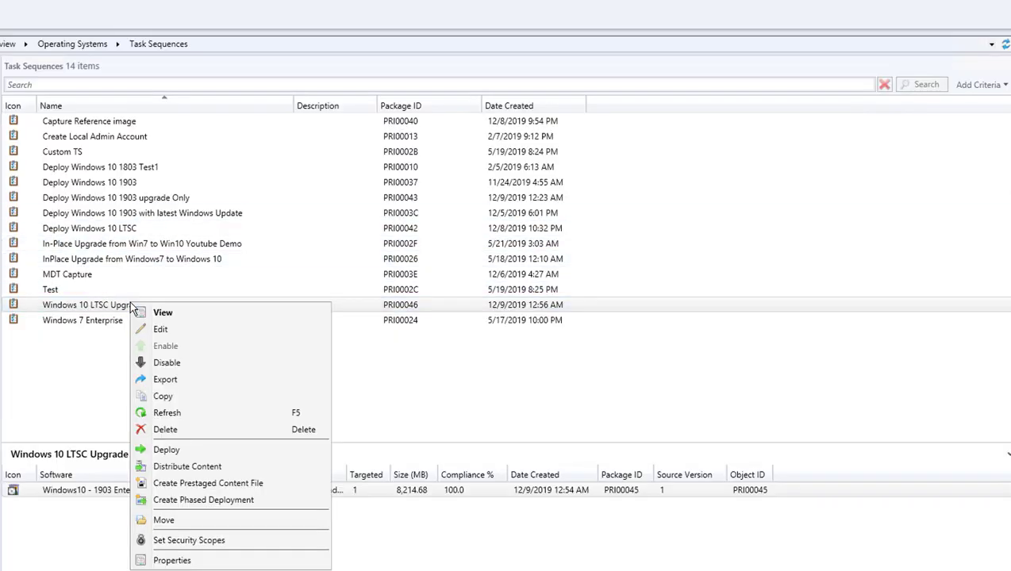
left_click(162, 331)
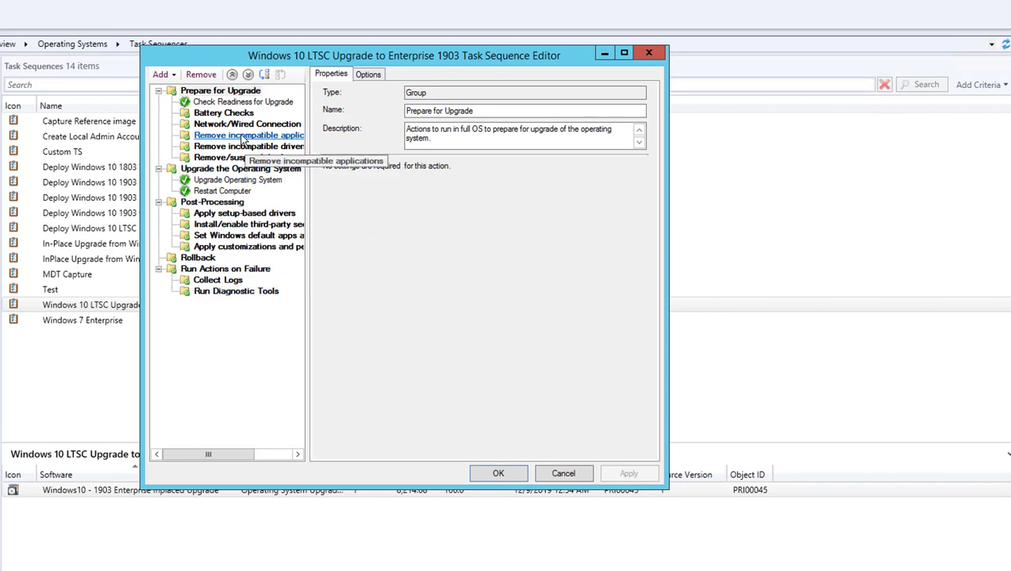
left_click(257, 181)
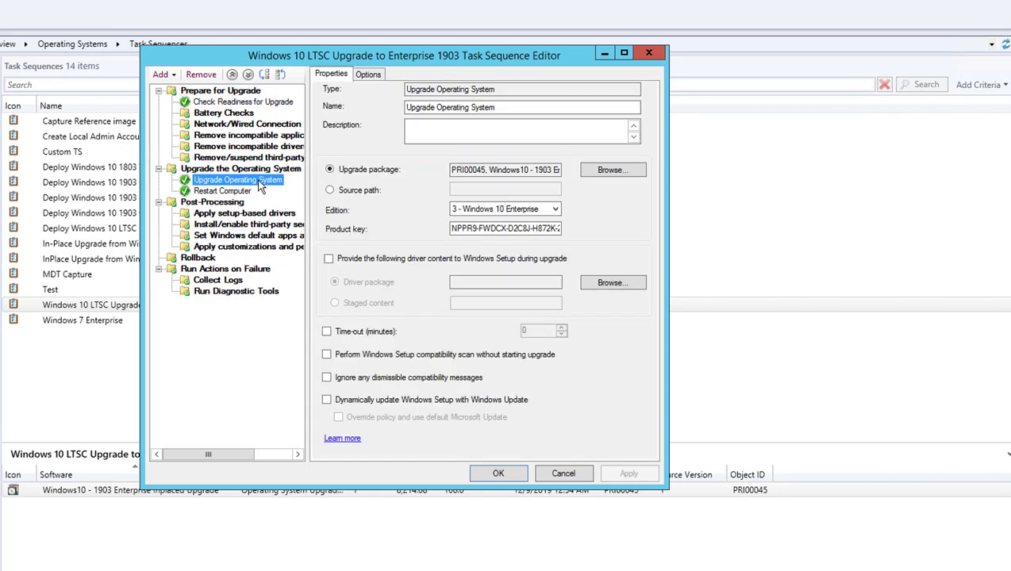
left_click_drag(451, 230, 608, 234)
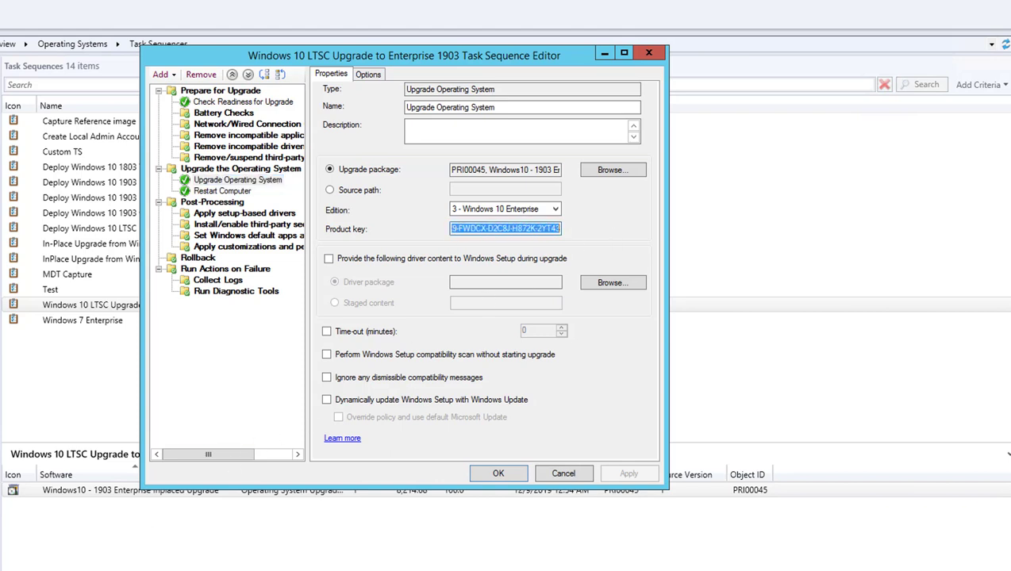
Highlight the example KMS product key in the browser's Windows 10 upgrade paths article, then switch back to the Win10-004 virtual machine
key("alt+Tab")
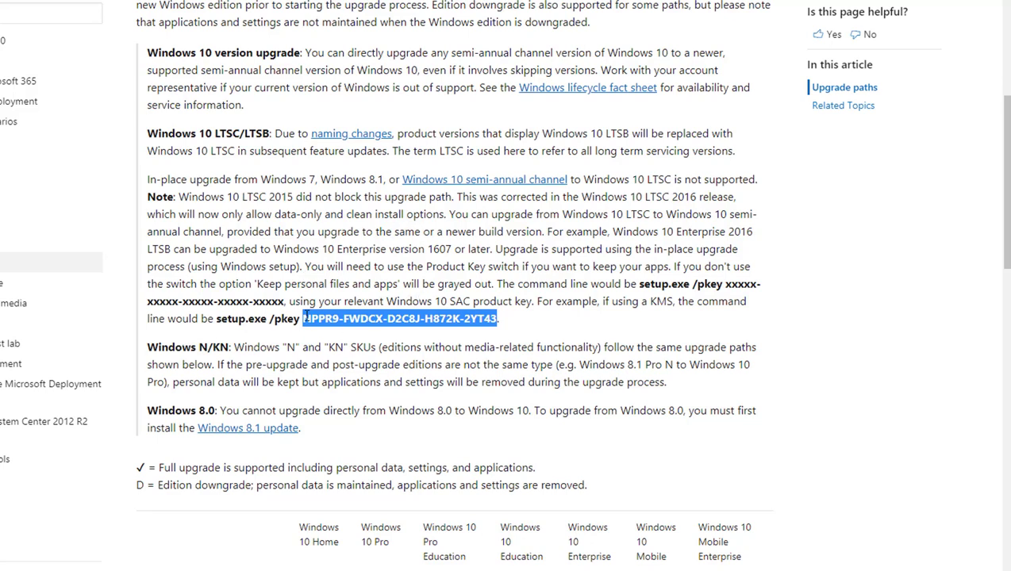
left_click(304, 318)
left_click_drag(304, 319, 498, 318)
left_click(325, 570)
left_click(362, 559)
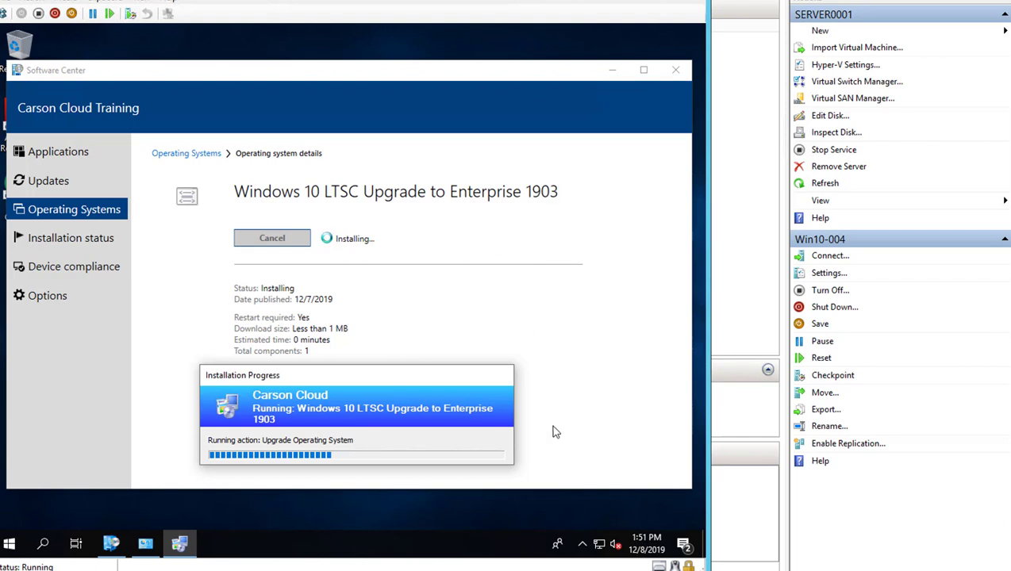
Restart the client immediately at both System Restart countdowns of the running upgrade
mouse_move(599, 545)
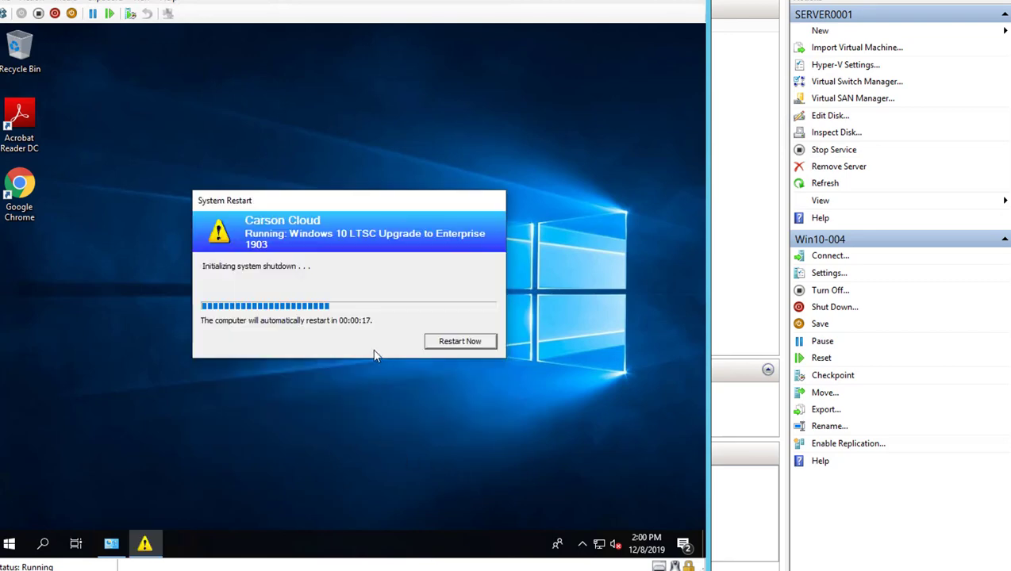
left_click(450, 346)
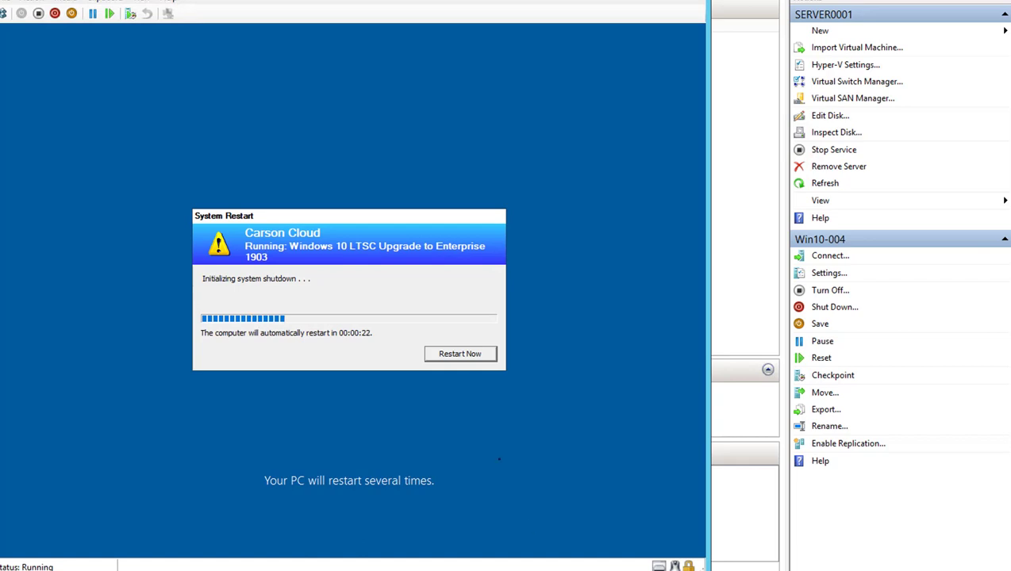
left_click(469, 357)
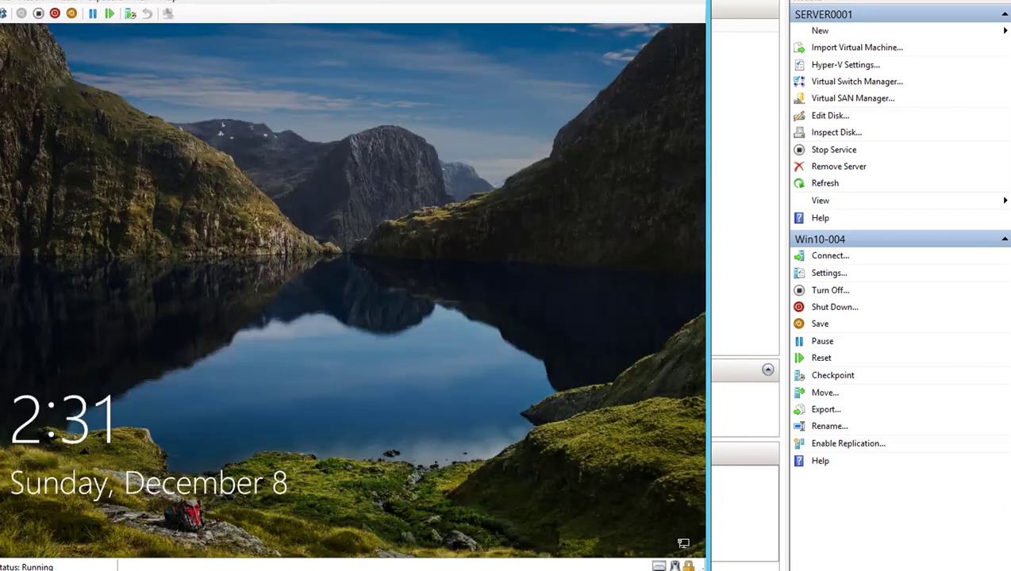
Dismiss the client's lock screen and sign in to the preselected account with its password
left_click(389, 226)
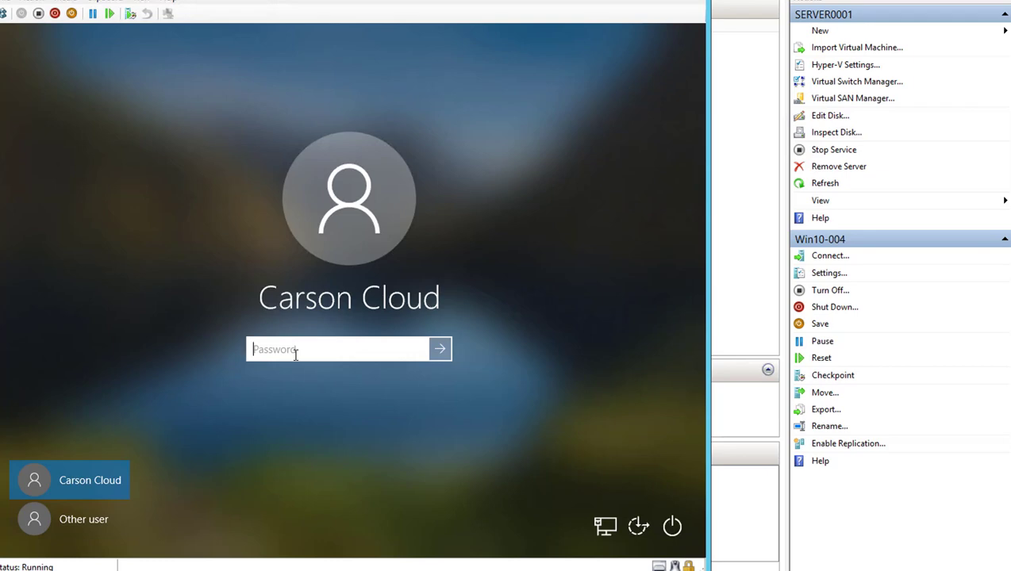
type("•••••••")
key("Return")
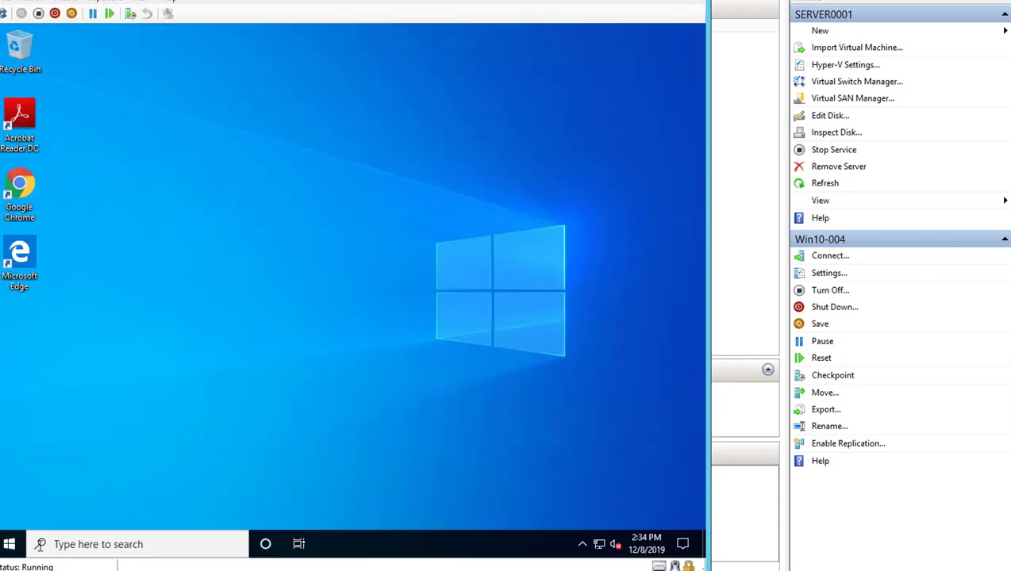
Run winver on the client to check its Windows version and edition, and close the About Windows dialog
left_click(71, 544)
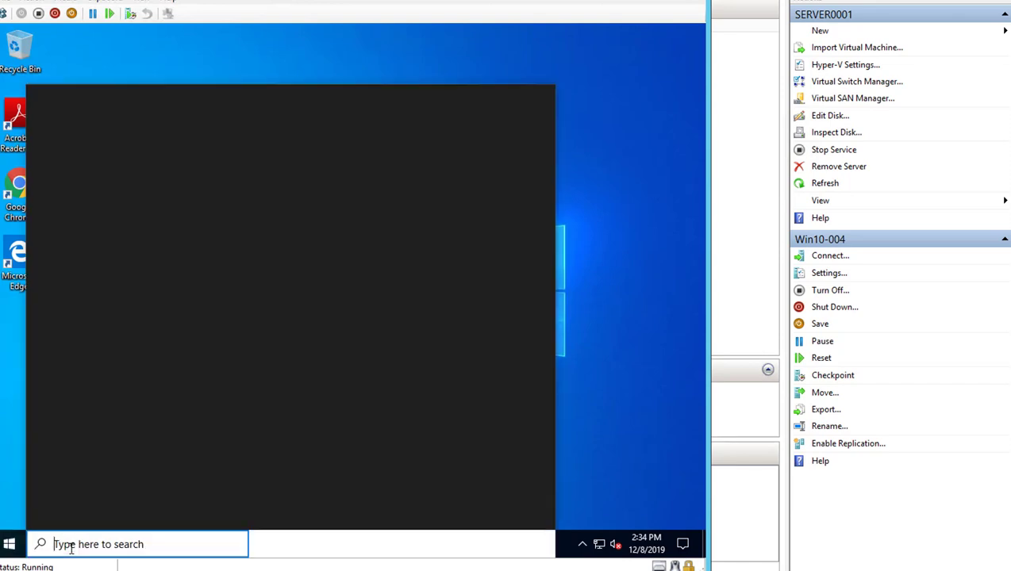
type("win")
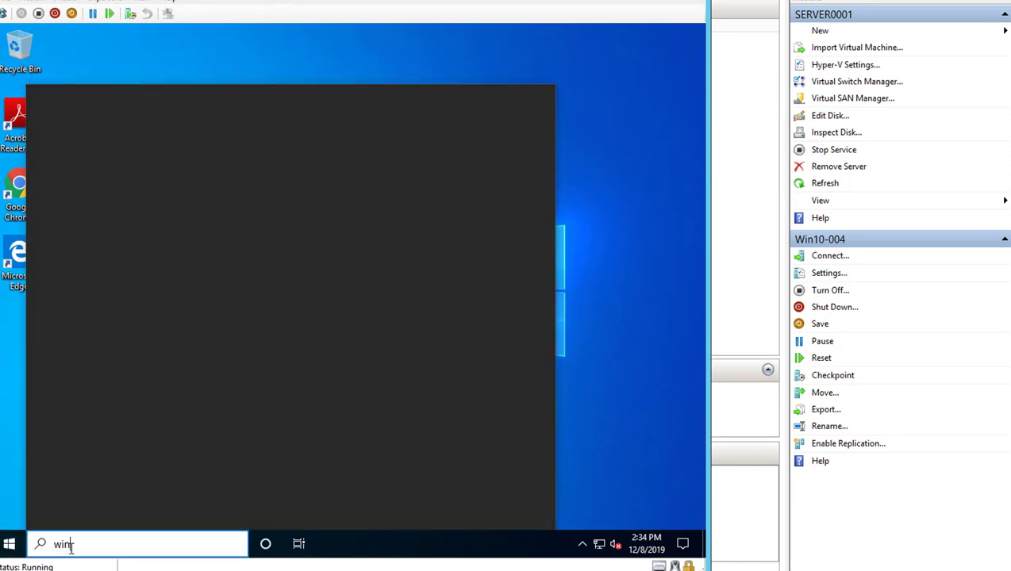
type("ver")
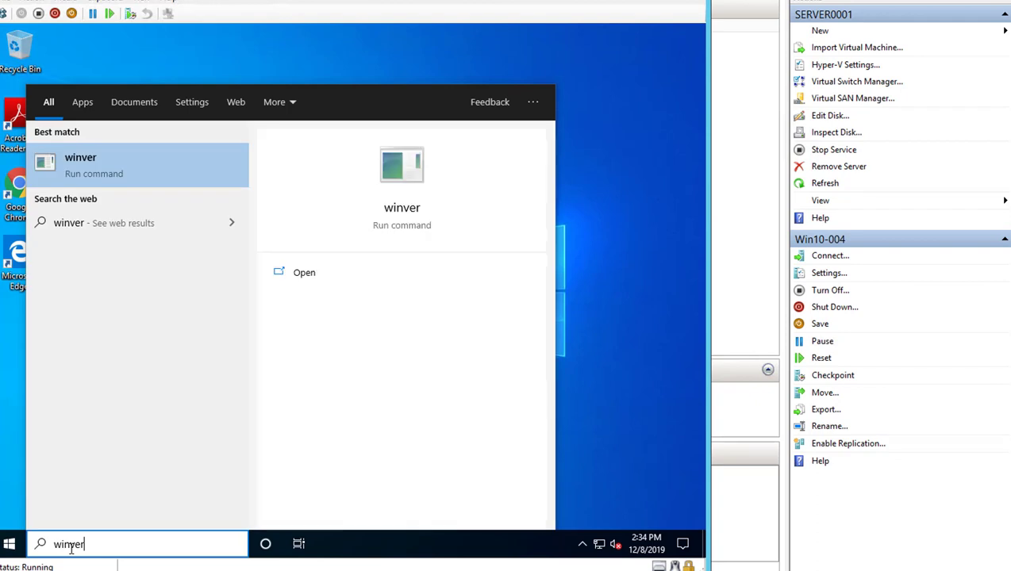
key("Return")
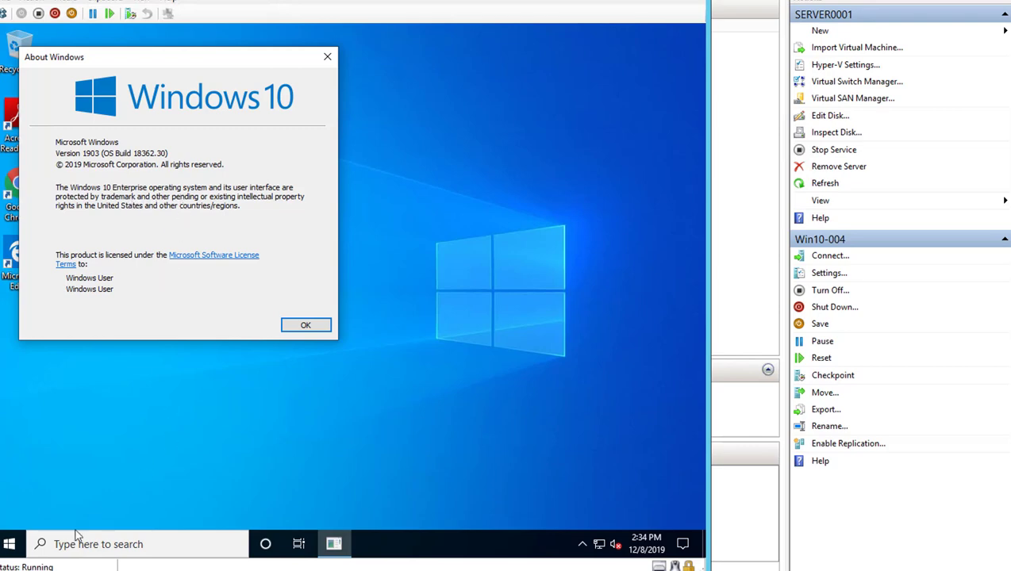
left_click(9, 544)
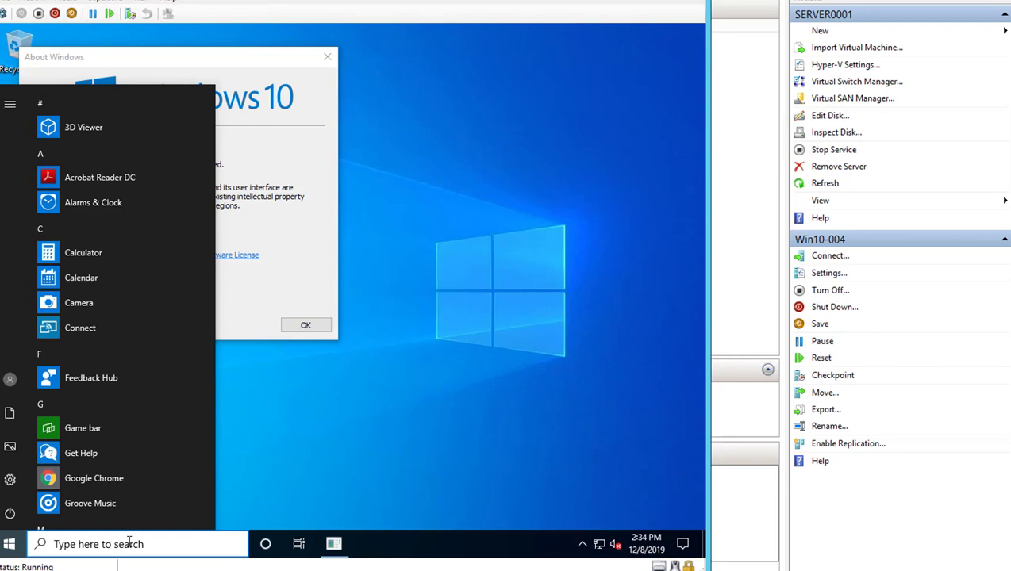
left_click(385, 375)
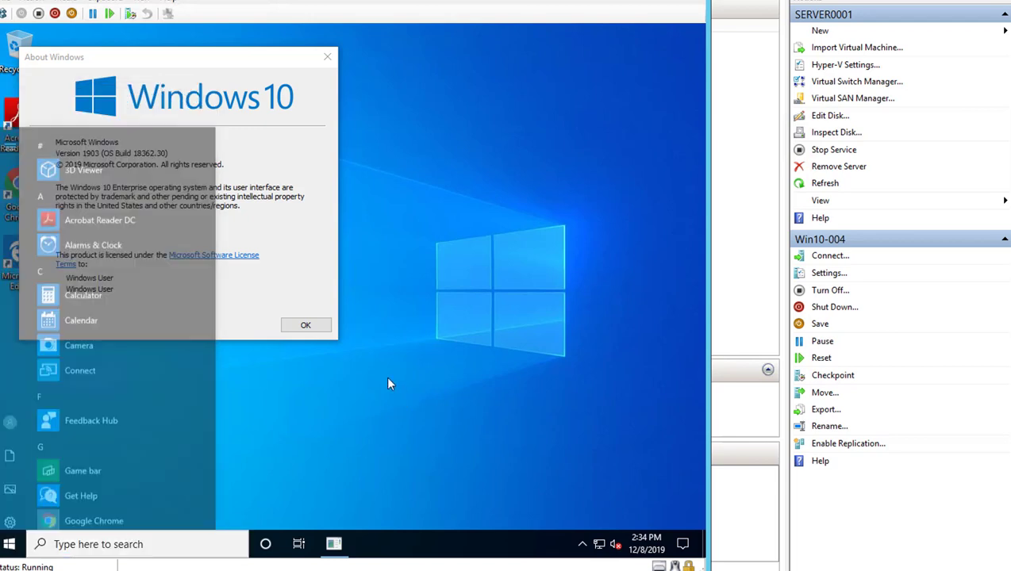
left_click(315, 327)
Open Control Panel's System page on the client to check the installed Windows edition and activation status
left_click(168, 544)
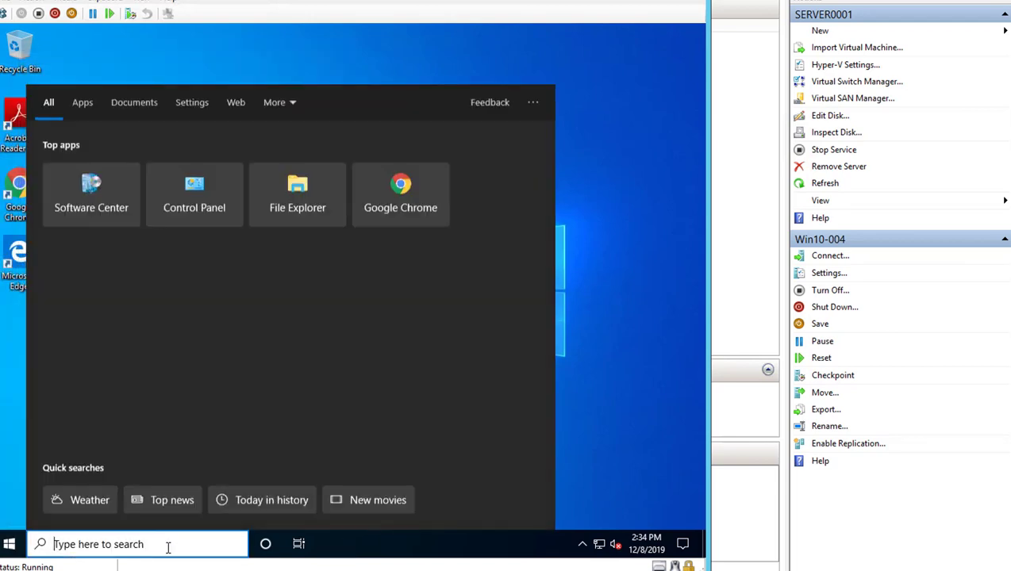
type("control")
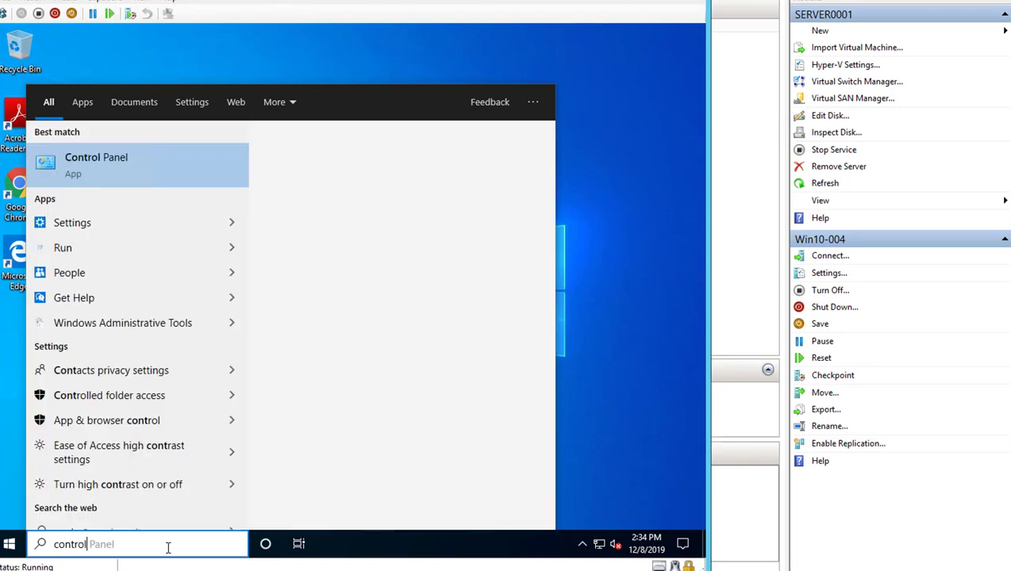
left_click(157, 167)
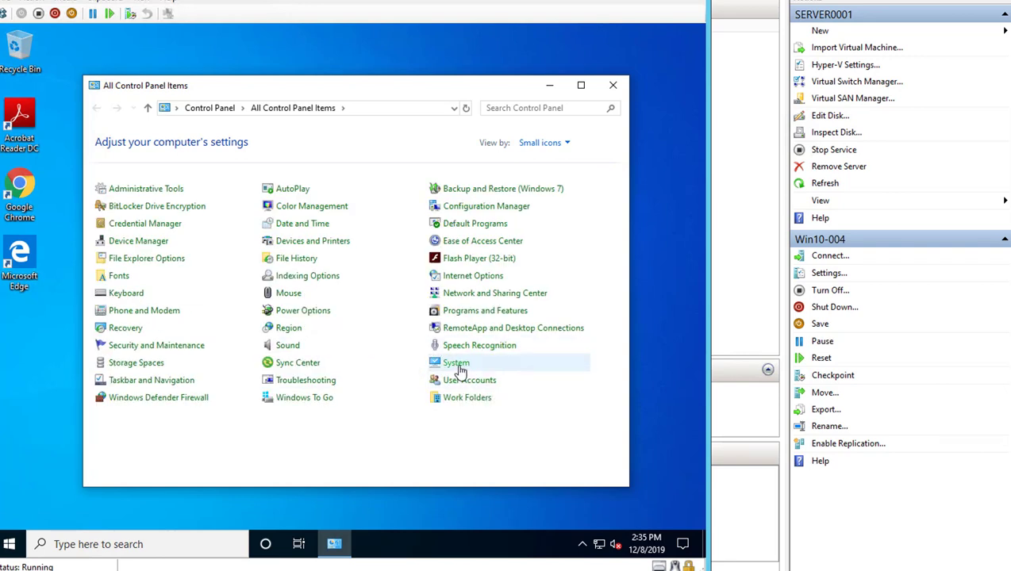
left_click(458, 368)
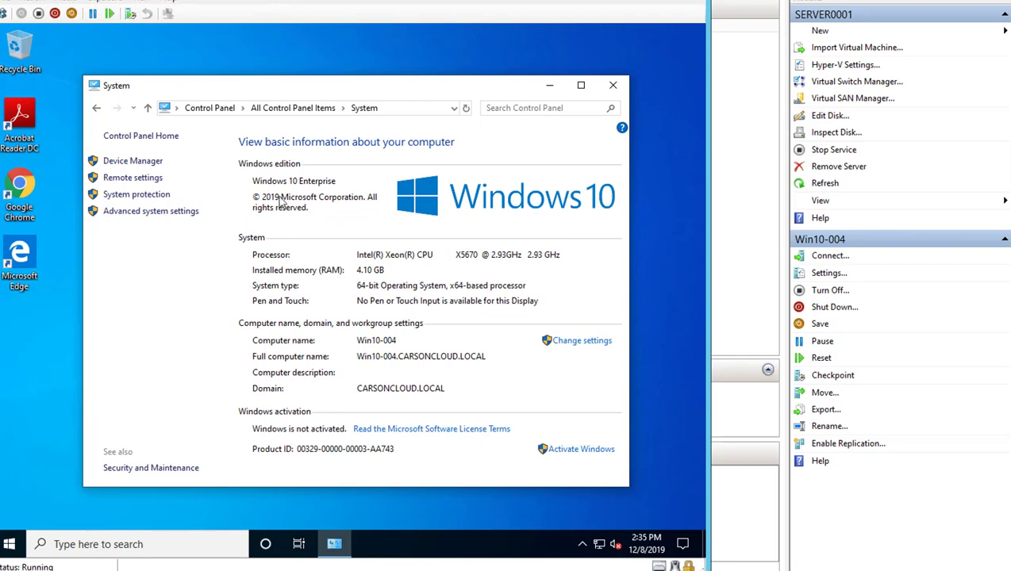